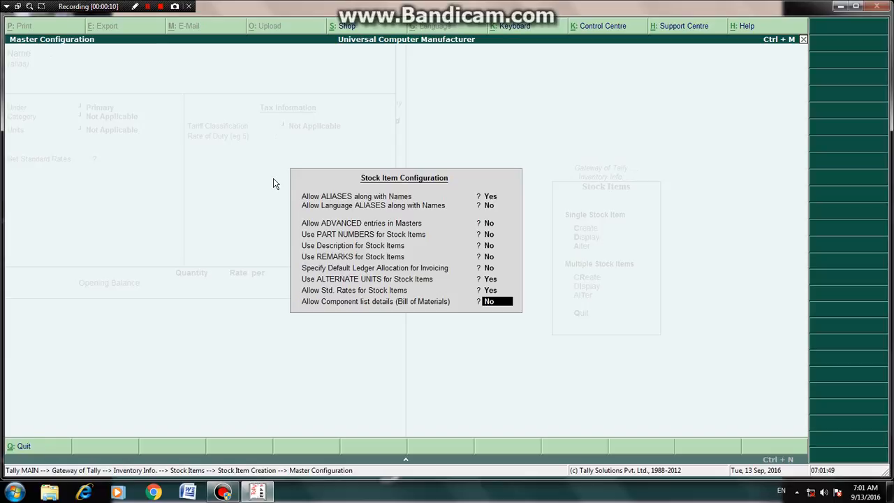
Step: Close the stock item configuration and name the new stock item Computer I5
key("Return")
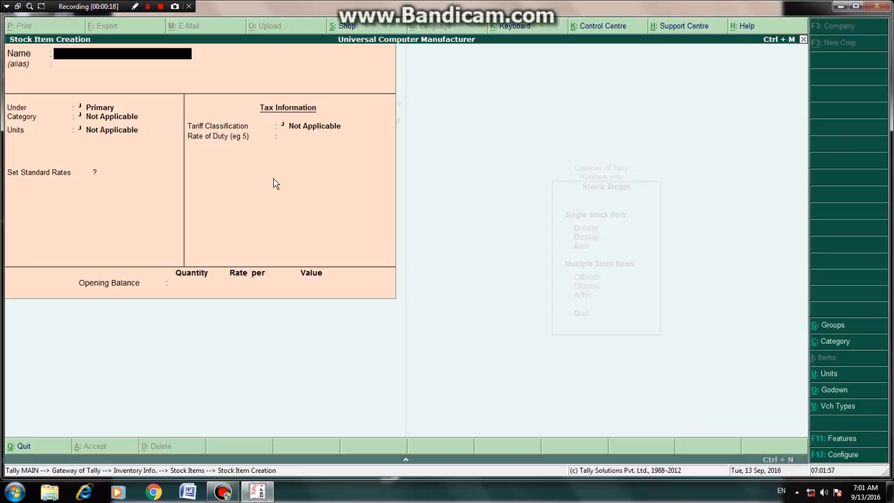
type("Computer I5")
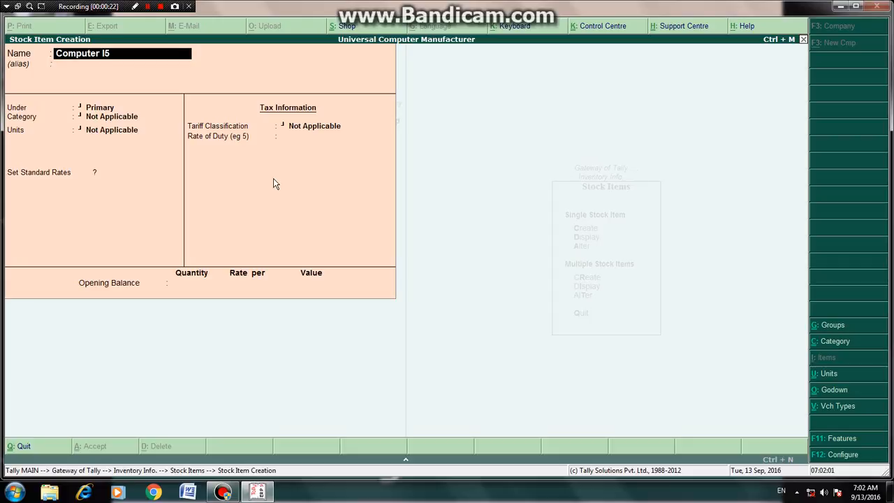
key("Return")
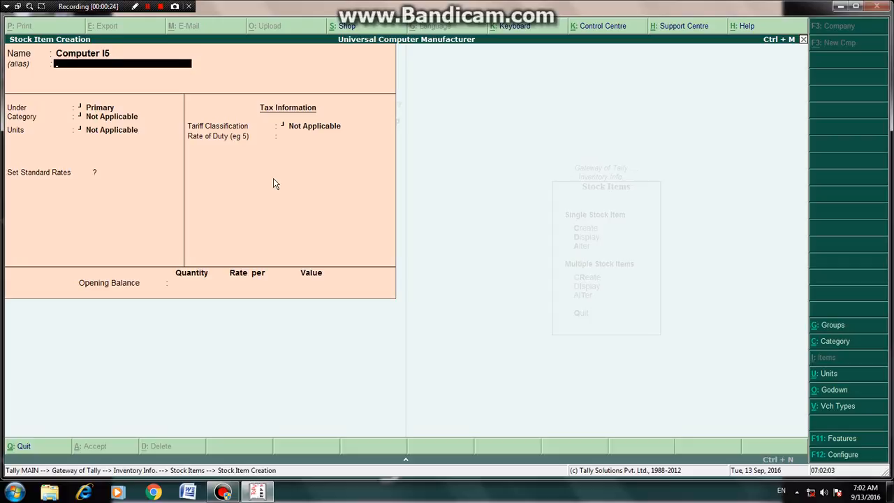
Step: Keep the item under Primary, set its category to Finished Goods and its unit to nos
key("Return")
key("Return")
key("Down")
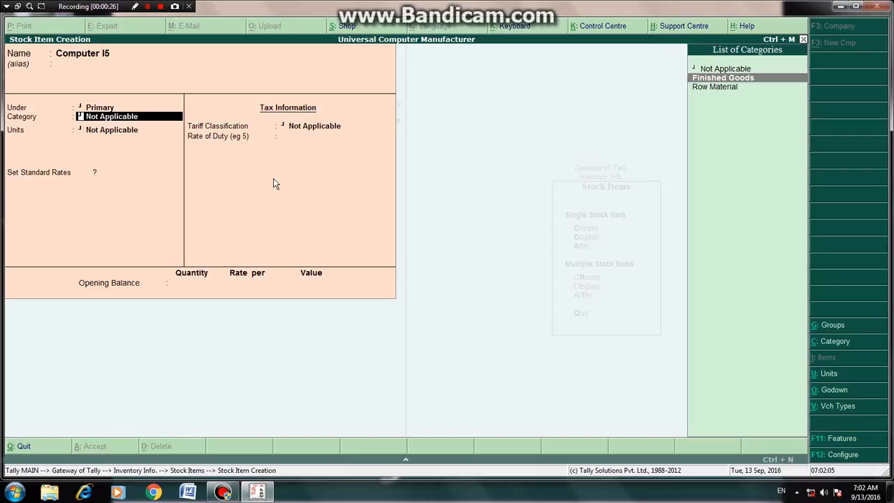
key("Return")
key("Down")
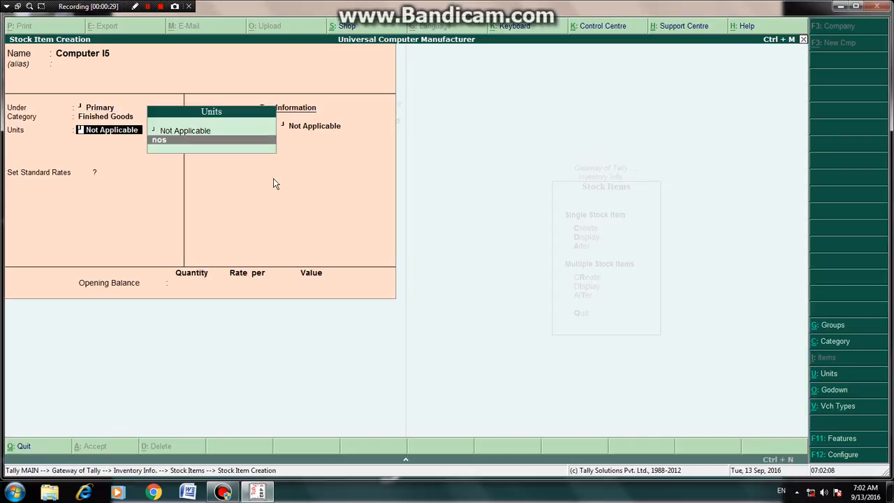
key("Return")
key("Return")
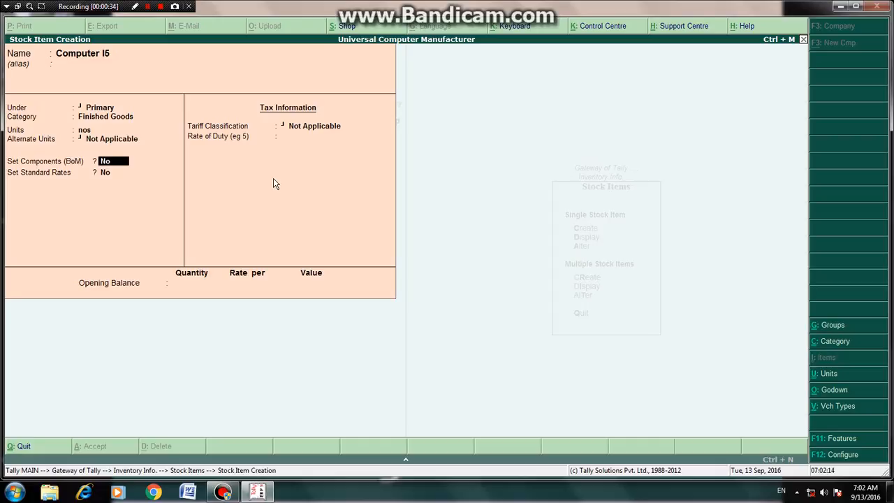
Step: Enable components (BoM) for the item and create a bill of materials named Universal
type("y")
key("Return")
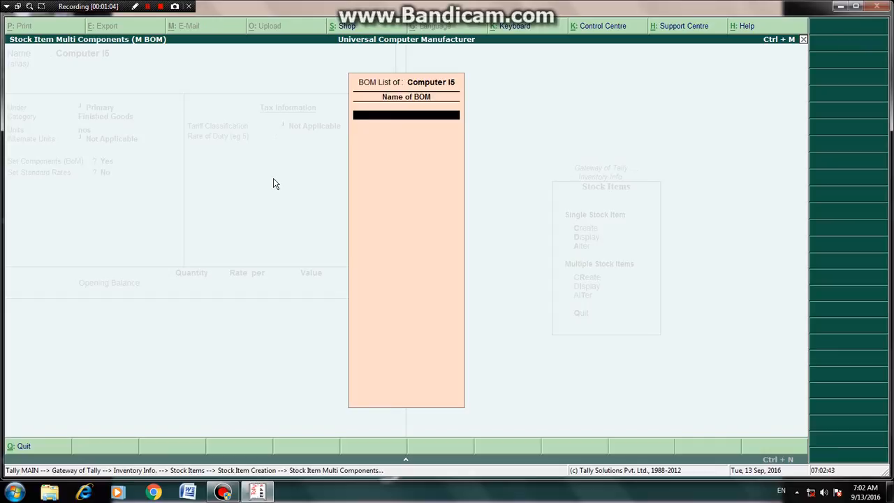
type("Universal")
key("Return")
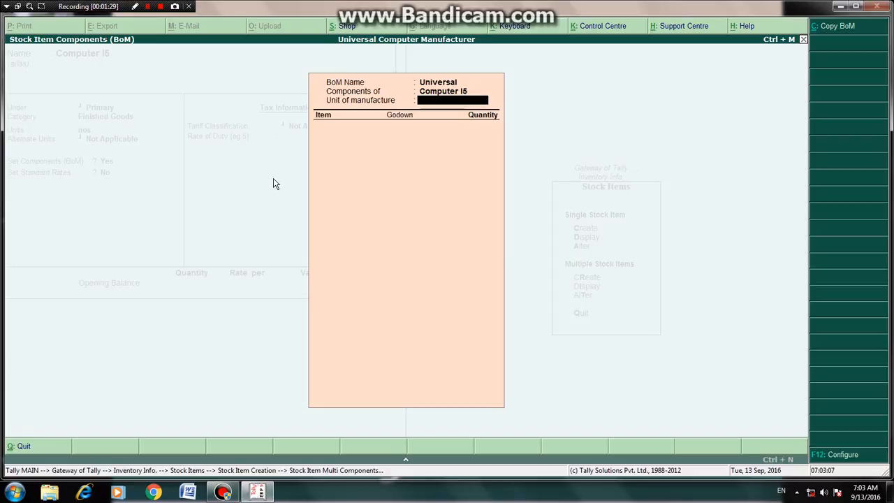
Step: Set the unit of manufacture to 1 and add Cpu from Row Material Godown with quantity 1
type("1")
key("Return")
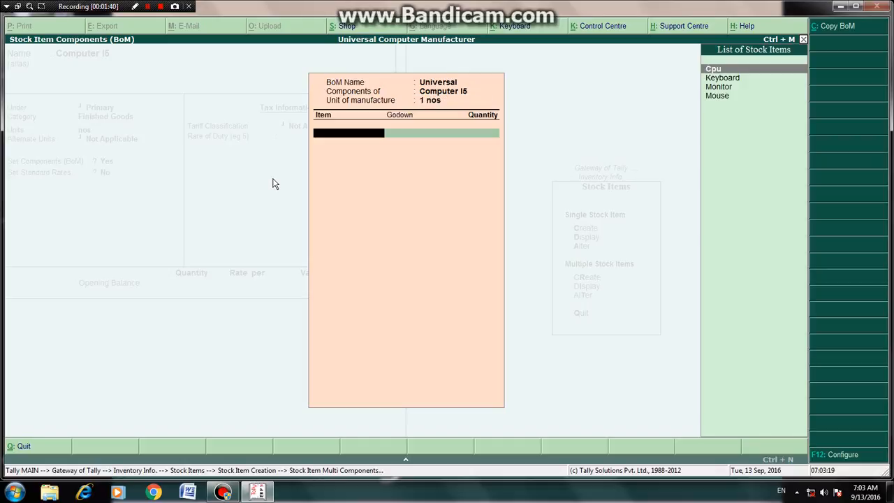
key("Return")
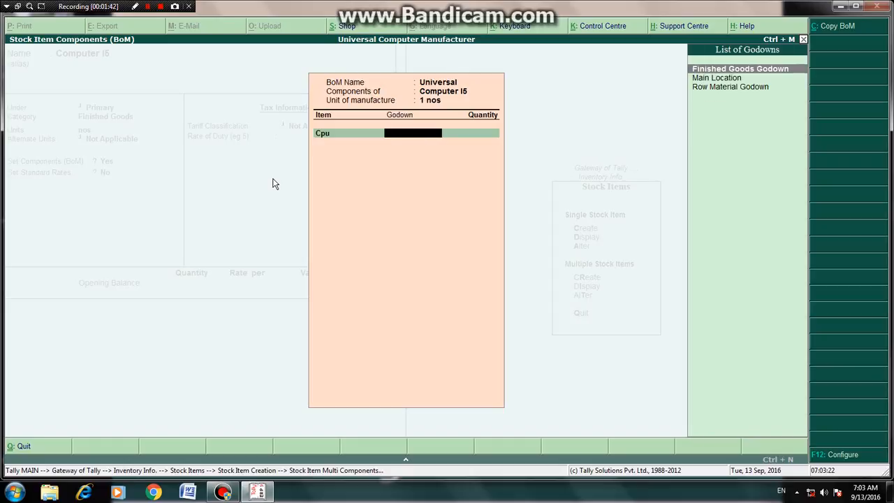
key("Down")
key("Down")
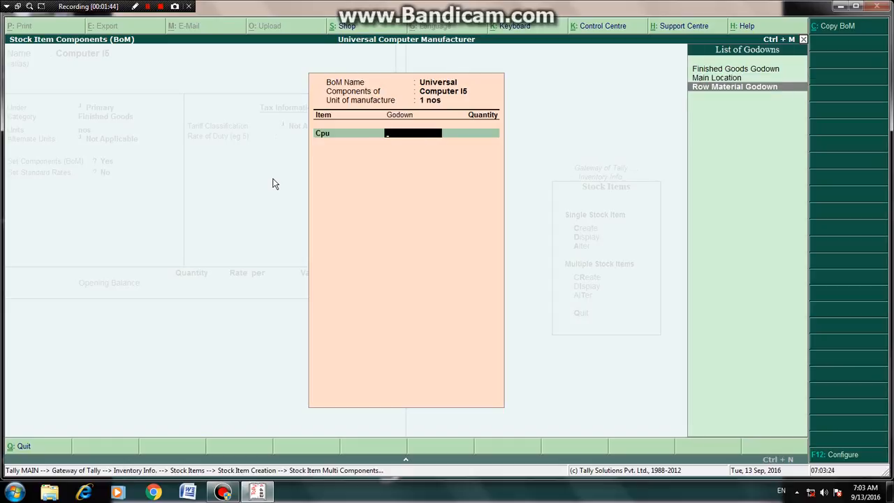
key("Return")
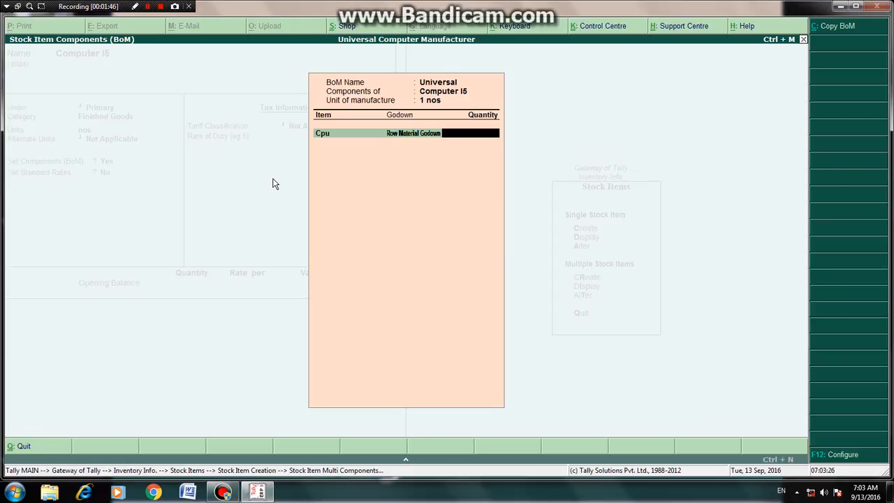
type("1")
key("Return")
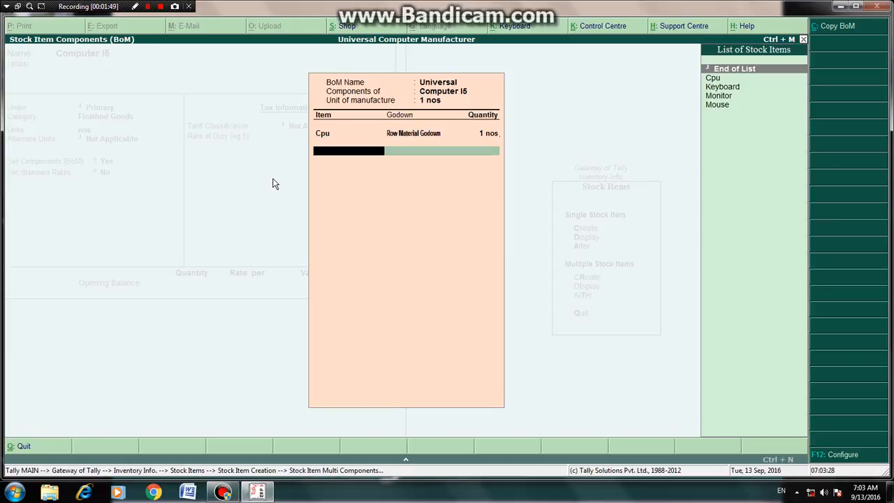
Step: Add Keyboard from Row Material Godown with quantity 1 to the bill of materials
key("Down")
key("Down")
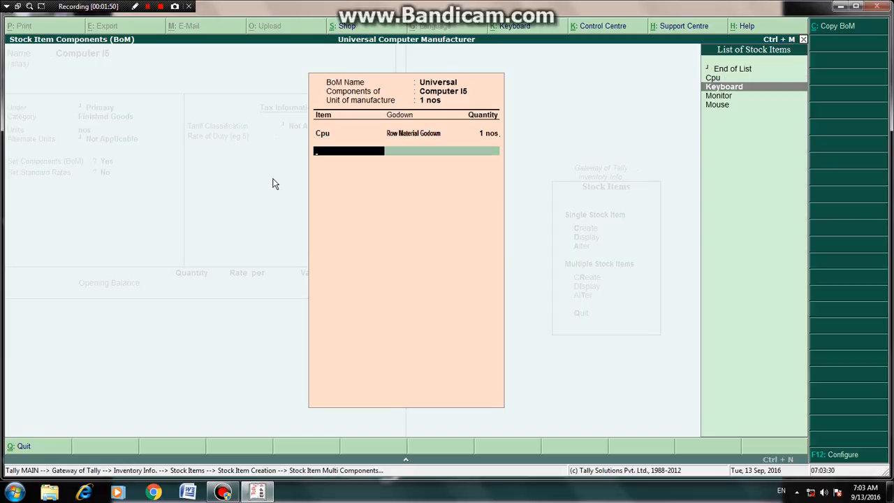
key("Return")
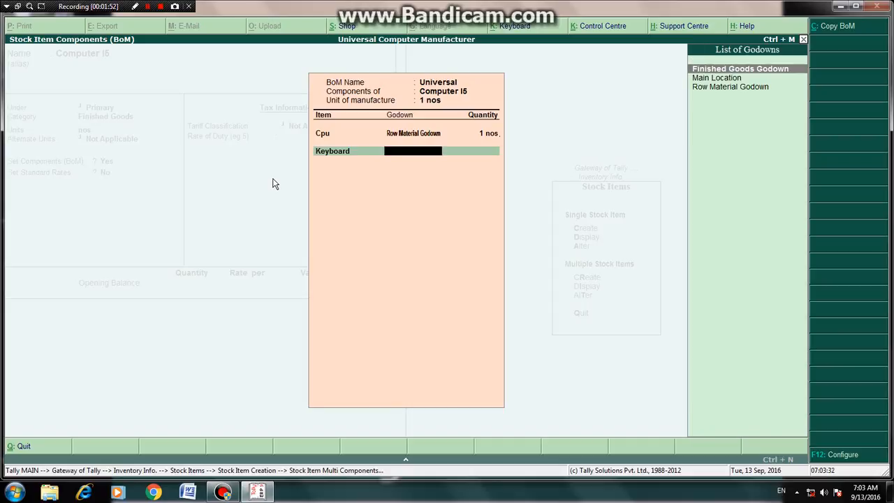
key("Down")
key("Down")
key("Return")
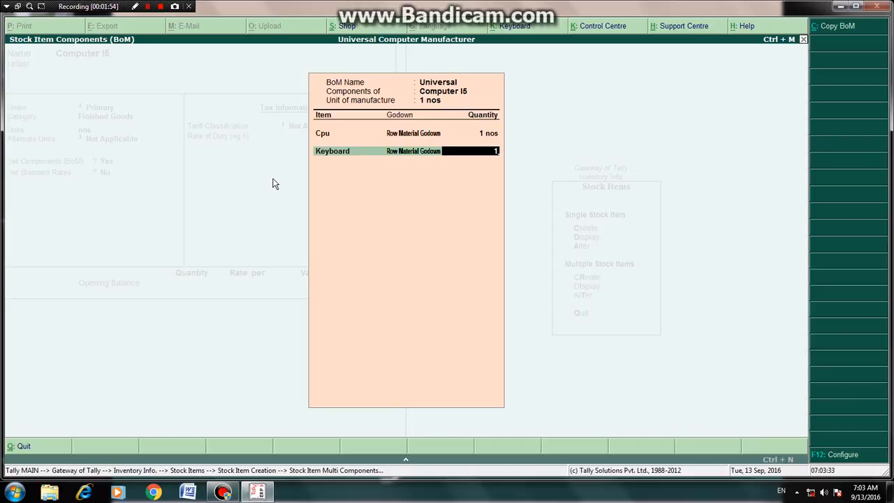
key("Return")
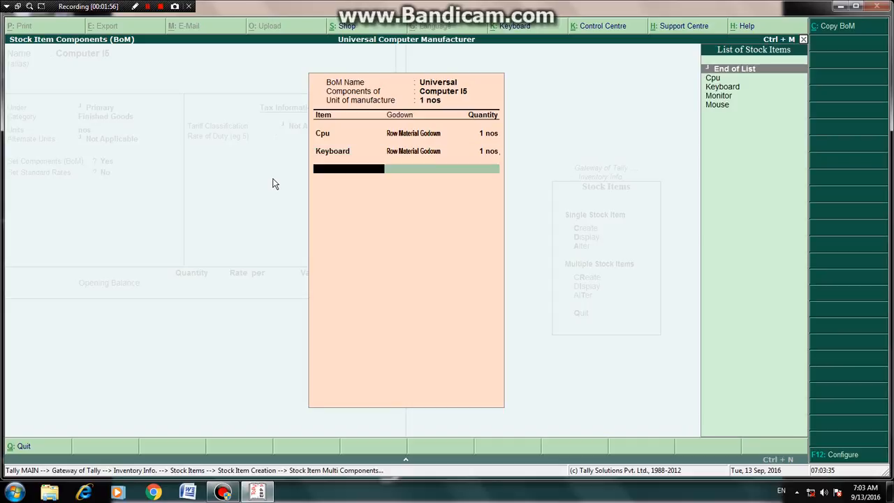
Step: Add Monitor from Row Material Godown with quantity 1 to the bill of materials
key("Down")
key("Down")
key("Down")
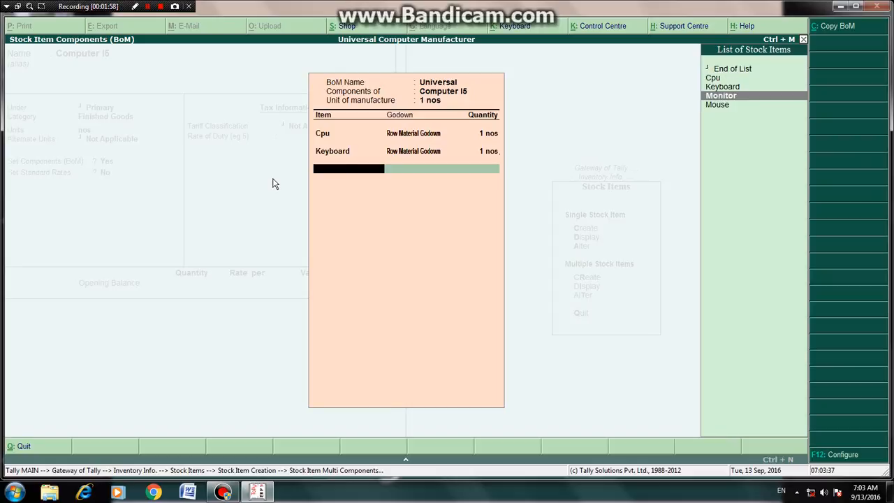
key("Return")
key("Down")
key("Down")
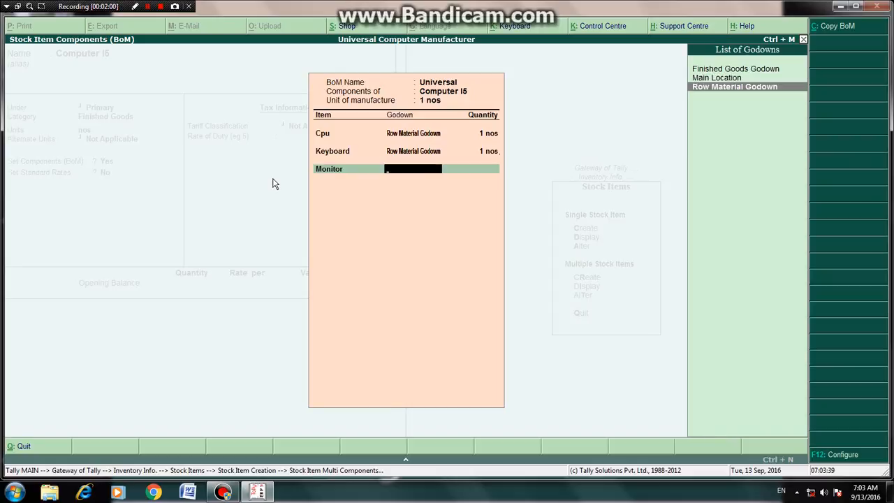
key("Return")
type("1")
key("Return")
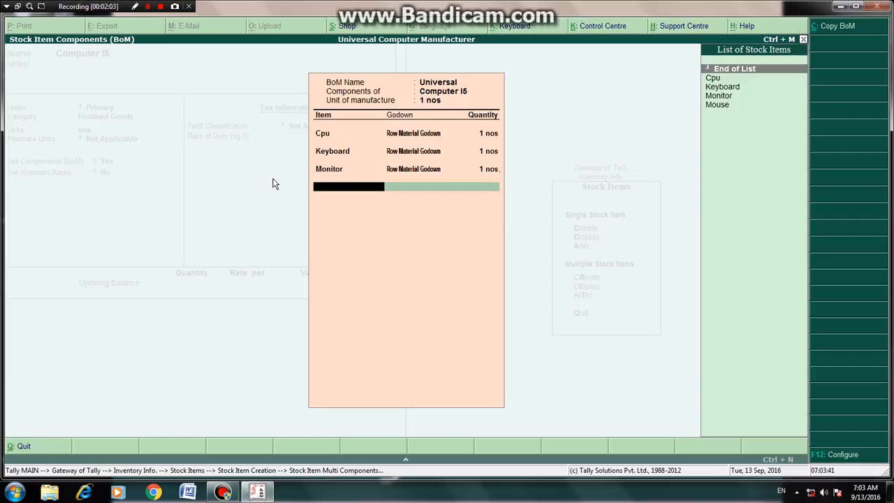
Step: Add Mouse from Row Material Godown with quantity 1, then end the component and BoM lists
key("Down")
key("Down")
key("Down")
key("Down")
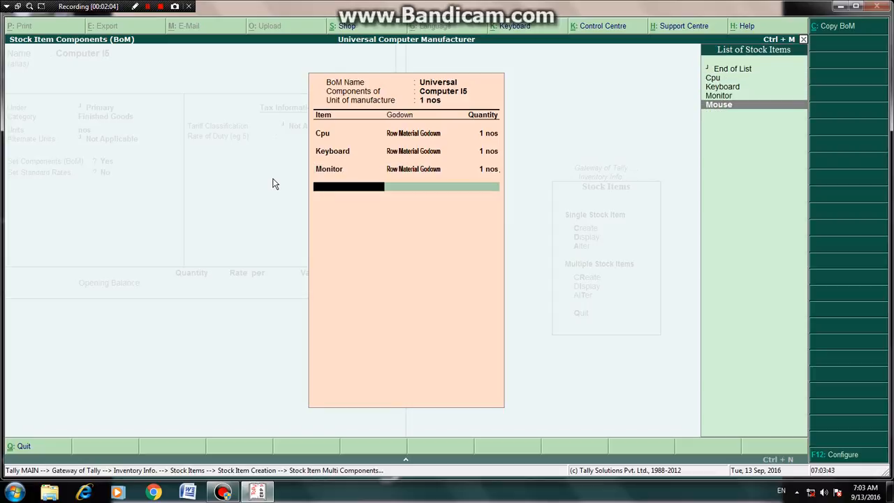
key("Return")
type("r")
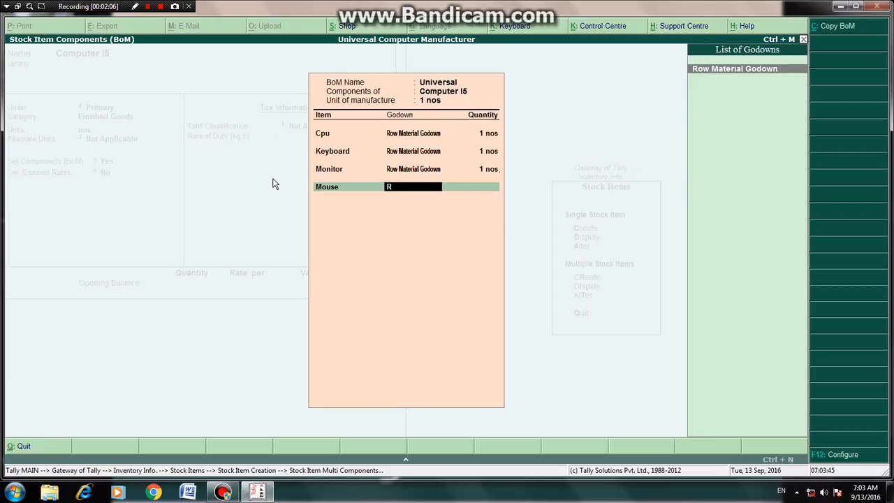
key("Return")
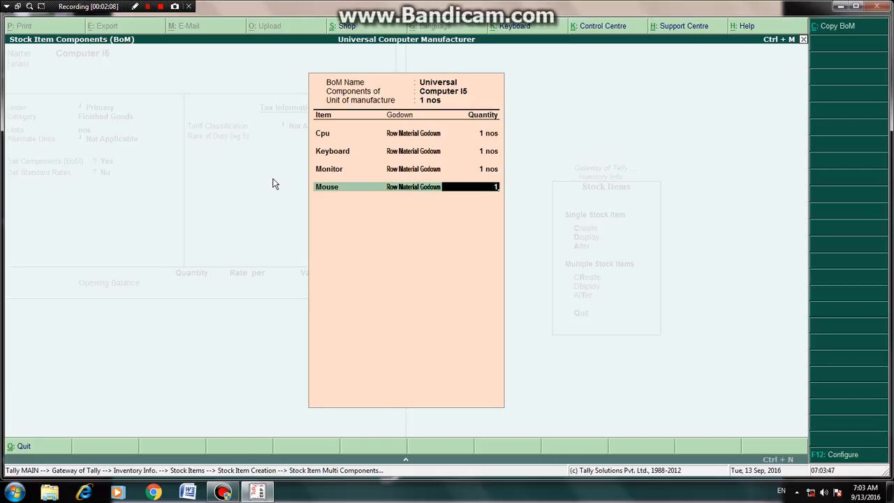
key("Return")
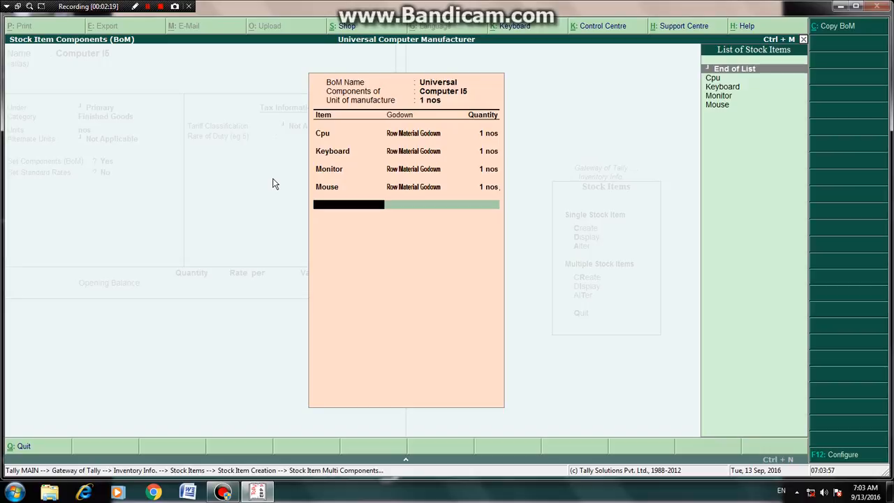
key("Return")
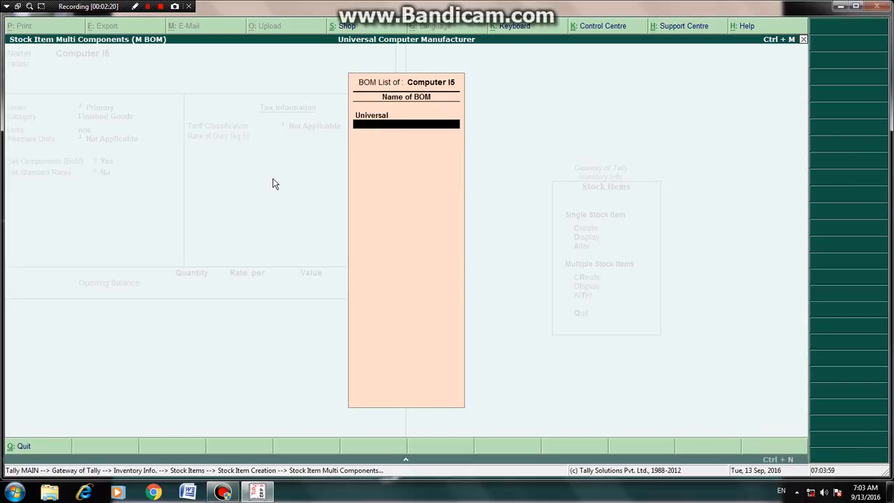
key("Return")
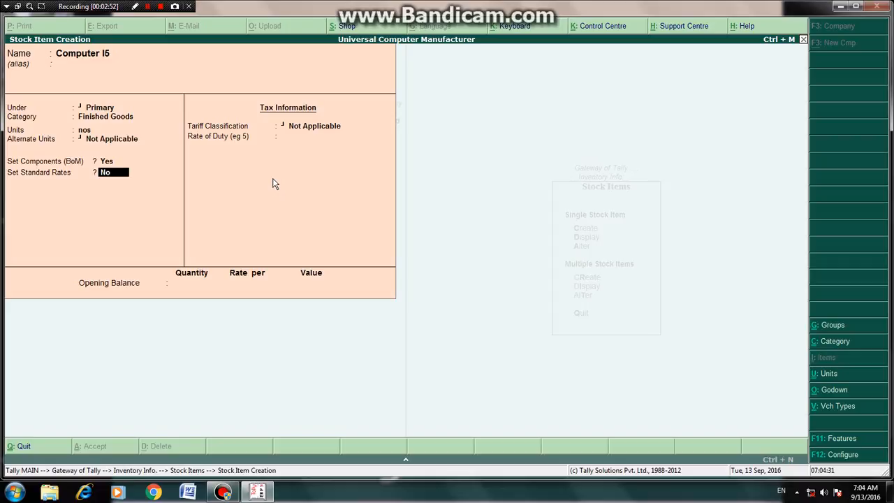
Step: Leave standard rates off and rate of duty at 0, and save the Computer I5 stock item
key("Return")
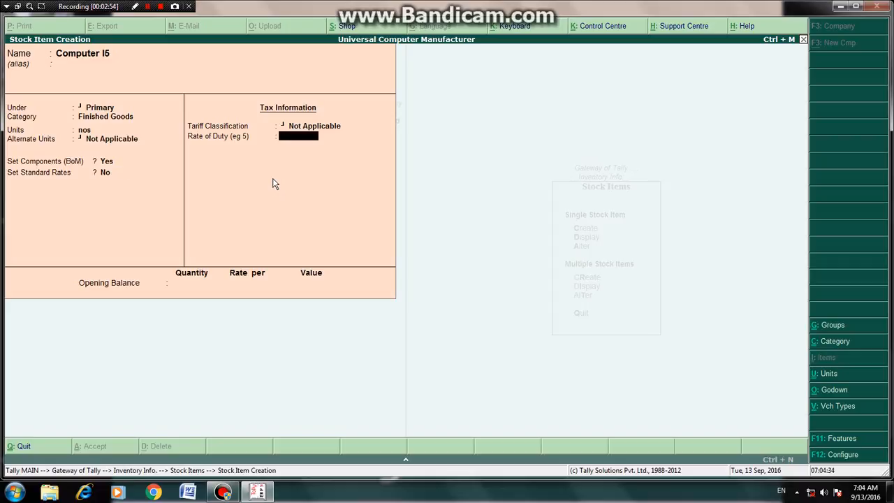
key("Return")
key("Return")
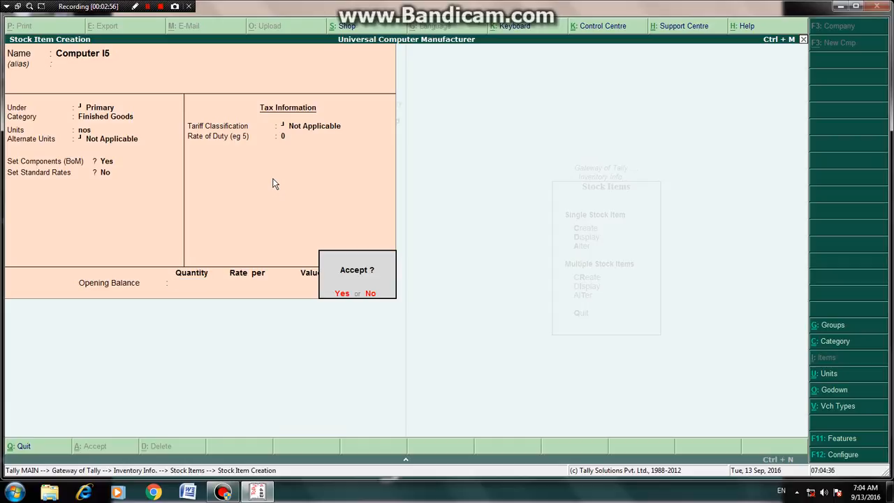
key("Return")
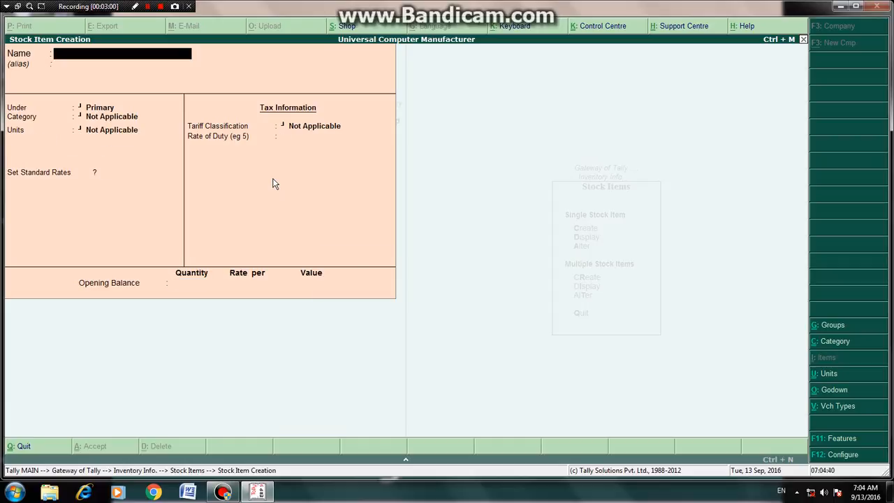
Step: Exit to the Gateway of Tally and open Accounting Vouchers
key("Escape")
key("Return")
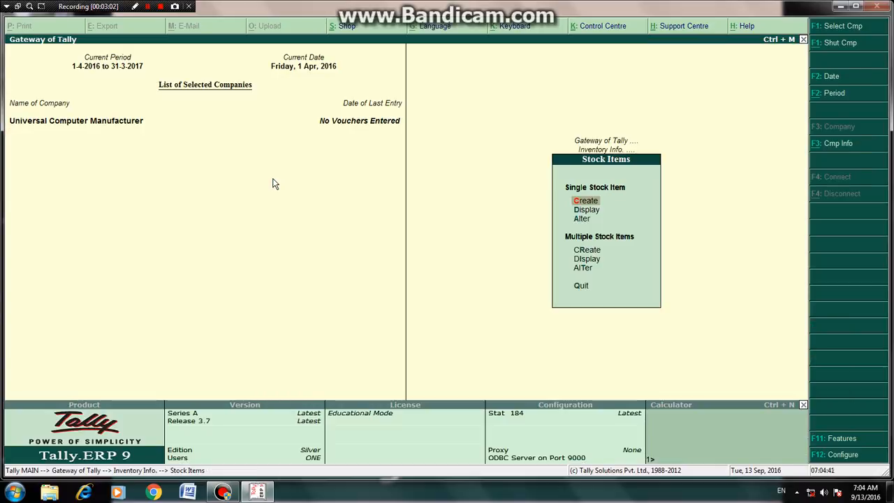
key("Escape")
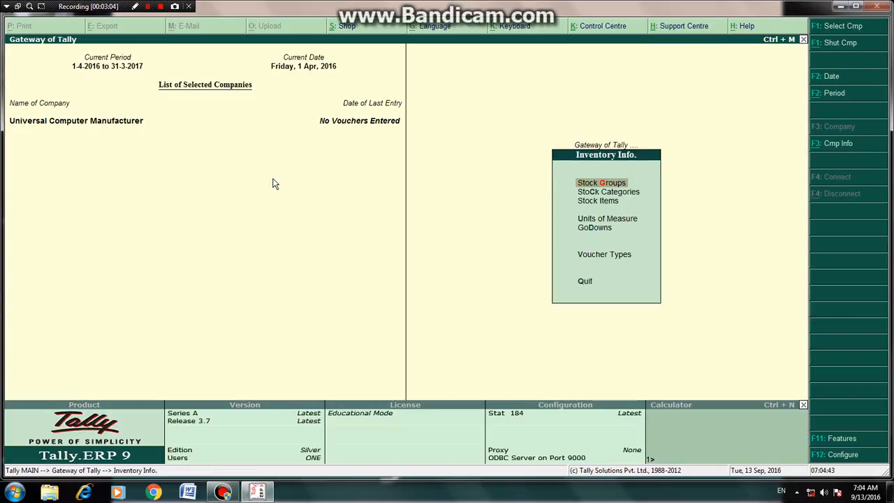
key("Escape")
key("Down")
key("Down")
key("Down")
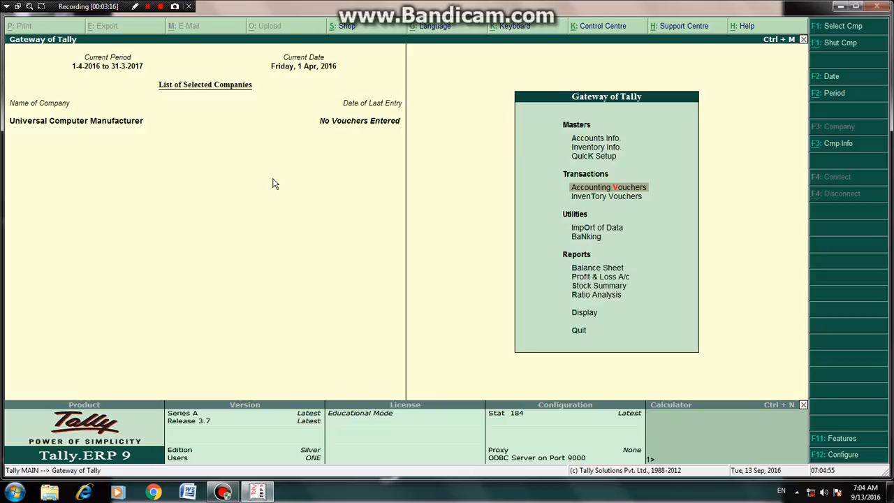
key("Return")
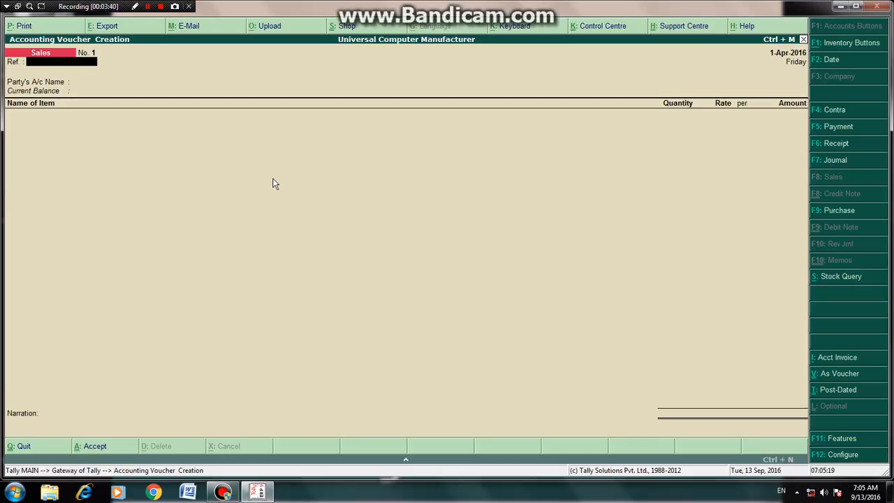
Step: Switch to a Purchase voucher and select Cash as the party's account, accepting the supplier details
key("F9")
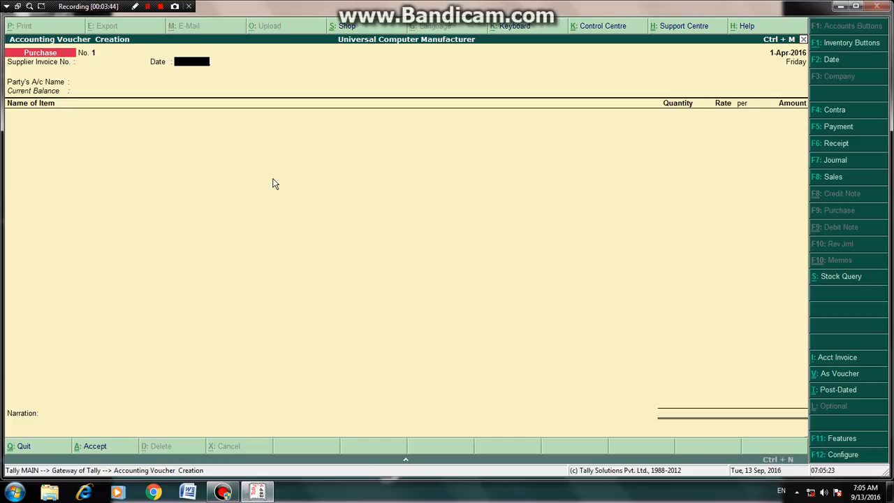
key("Return")
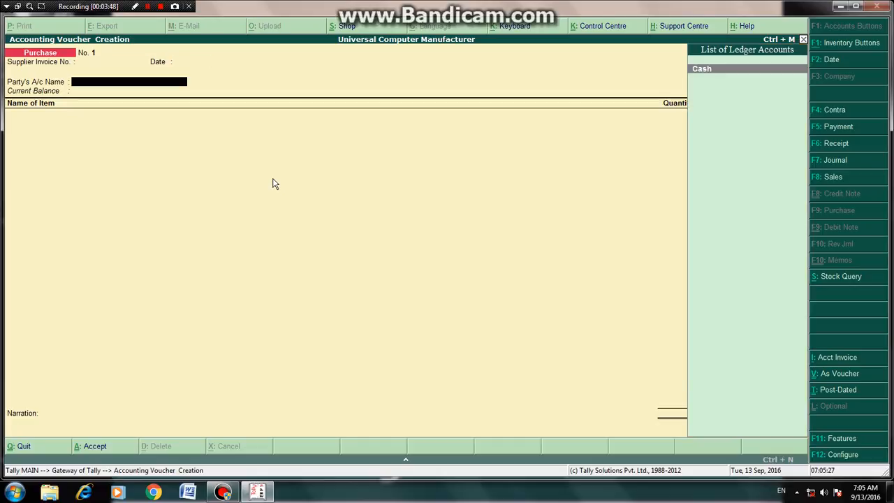
key("Return")
key("Return")
key("Return")
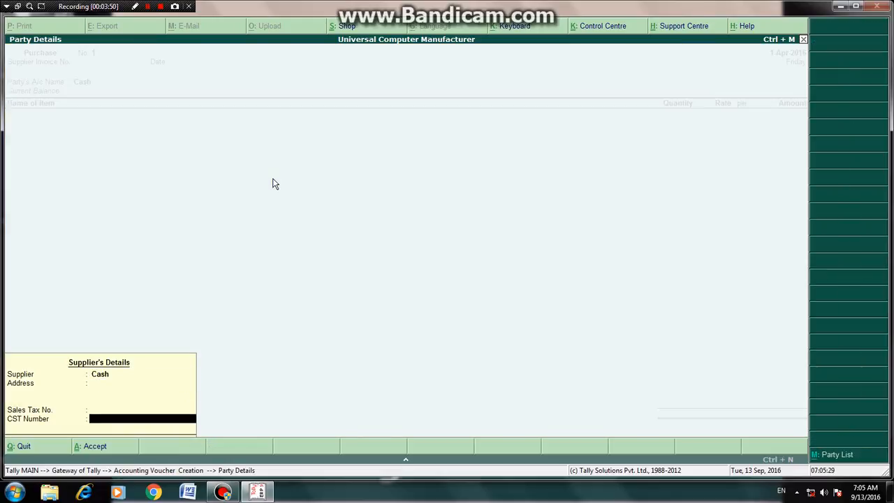
key("Return")
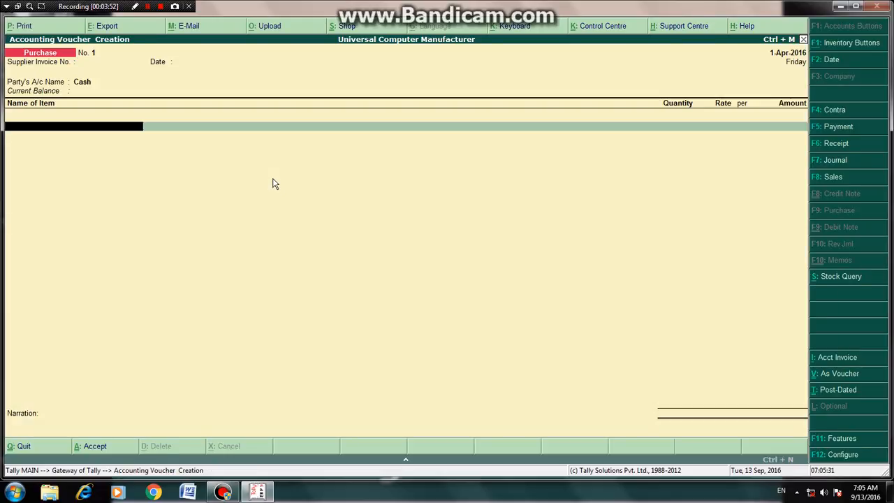
Step: Add Cpu to the purchase from Row Material Godown with a quantity of 100
type("C")
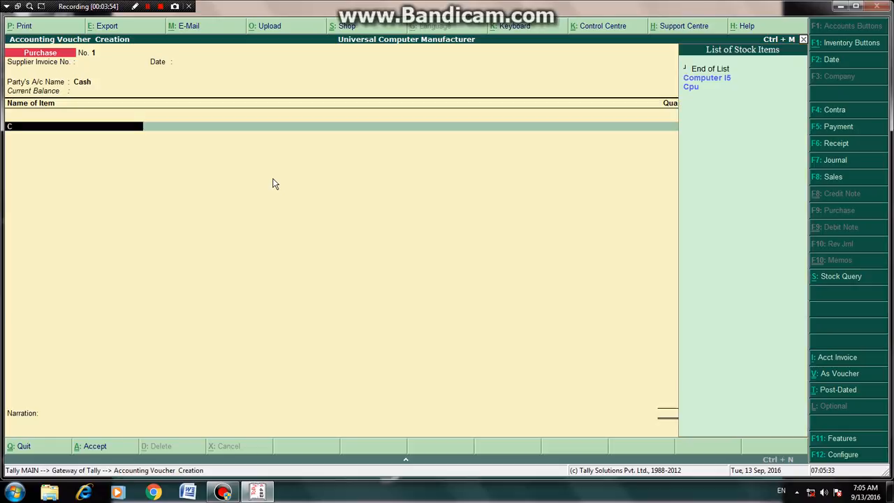
key("Down")
key("Down")
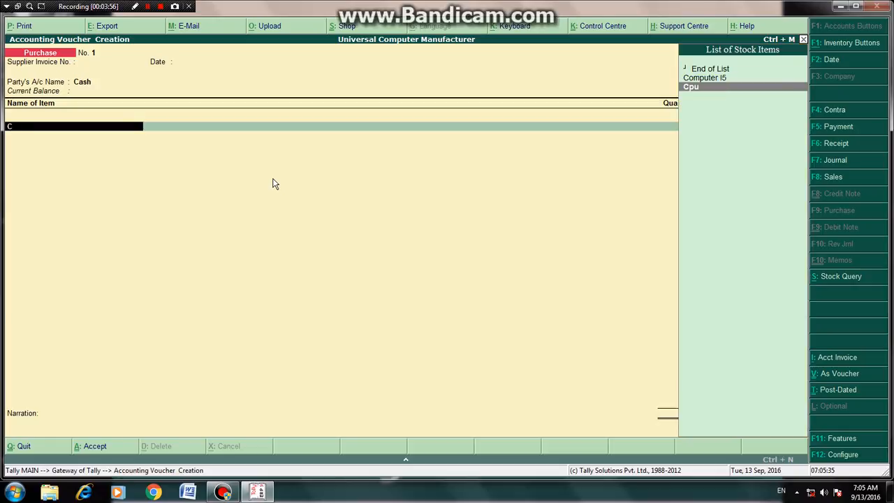
key("Return")
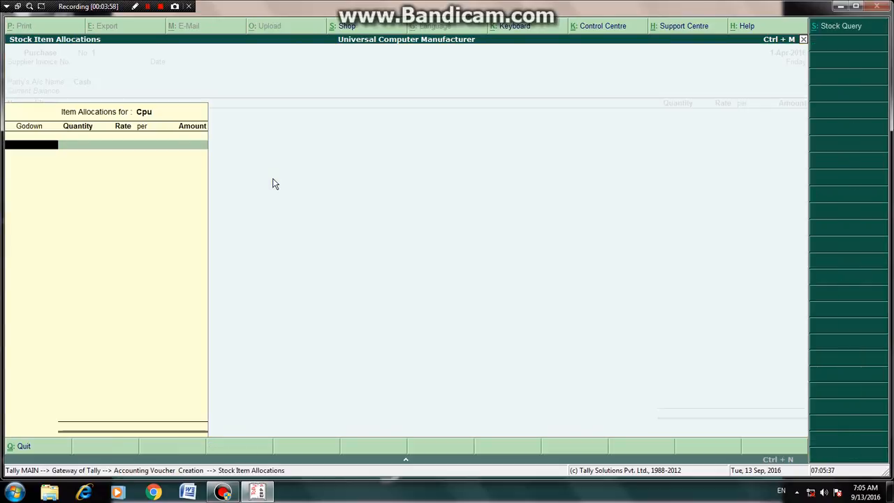
key("Return")
type("1")
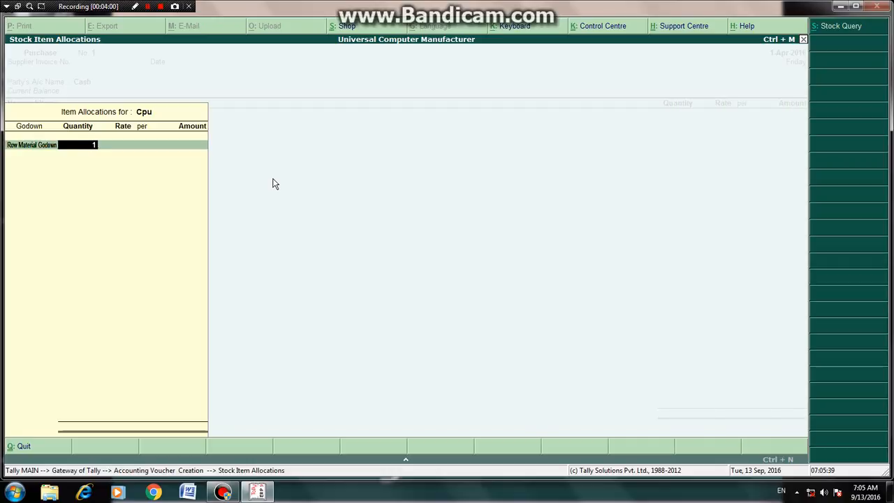
type("00")
key("Return")
key("Return")
key("Return")
key("Return")
key("Return")
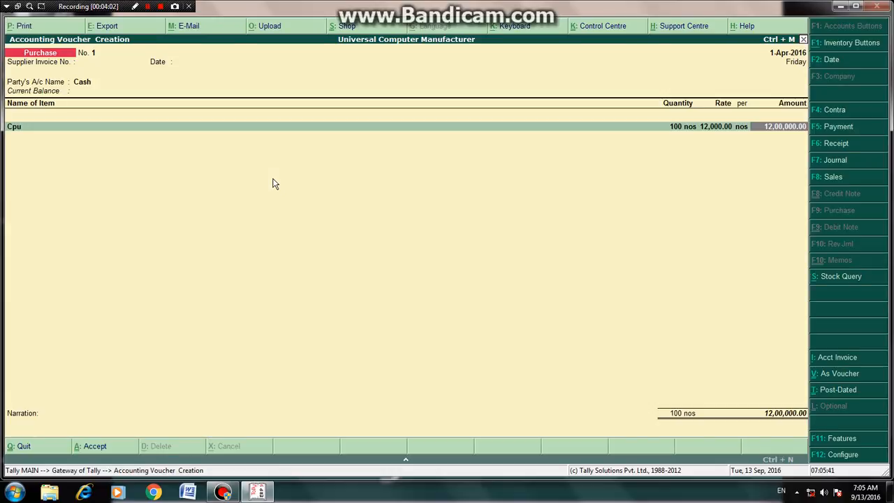
key("Return")
key("Return")
Step: Add Keyboard from Row Material Godown with a quantity of 100
key("Return")
key("Return")
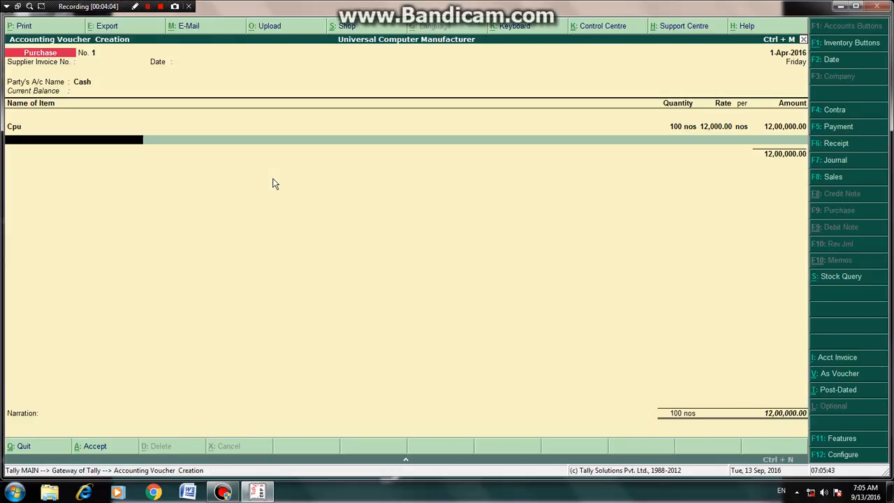
type("K")
key("Return")
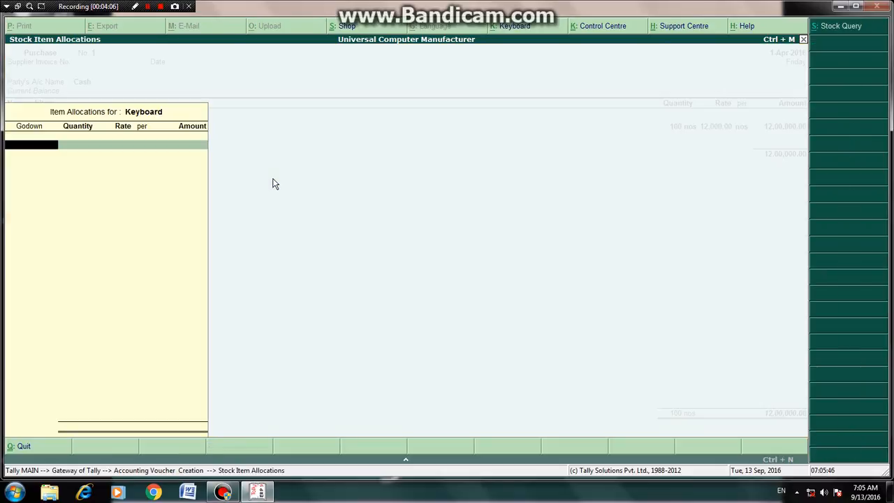
type("R")
key("Return")
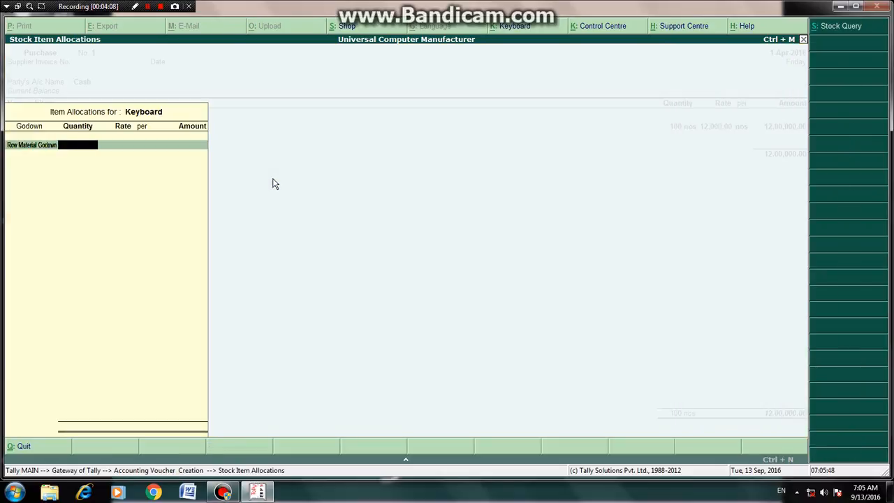
type("100")
key("Return")
key("Return")
key("Return")
key("Return")
key("Return")
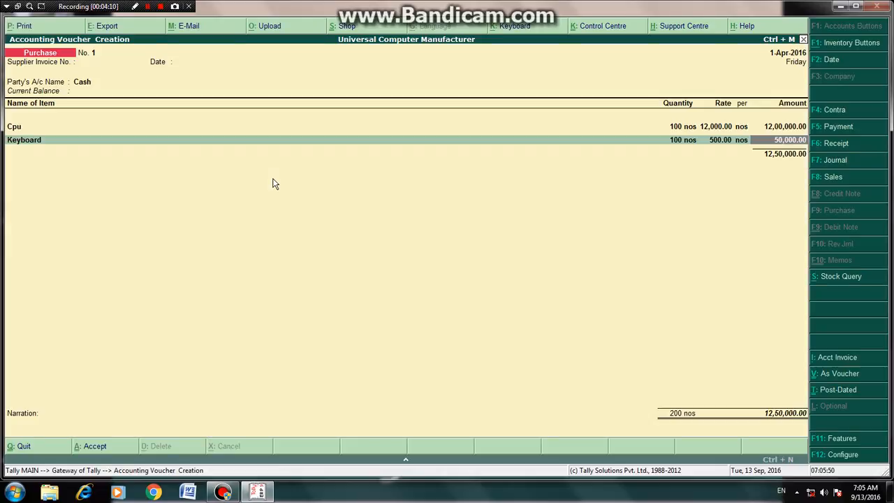
key("Return")
key("Return")
key("Return")
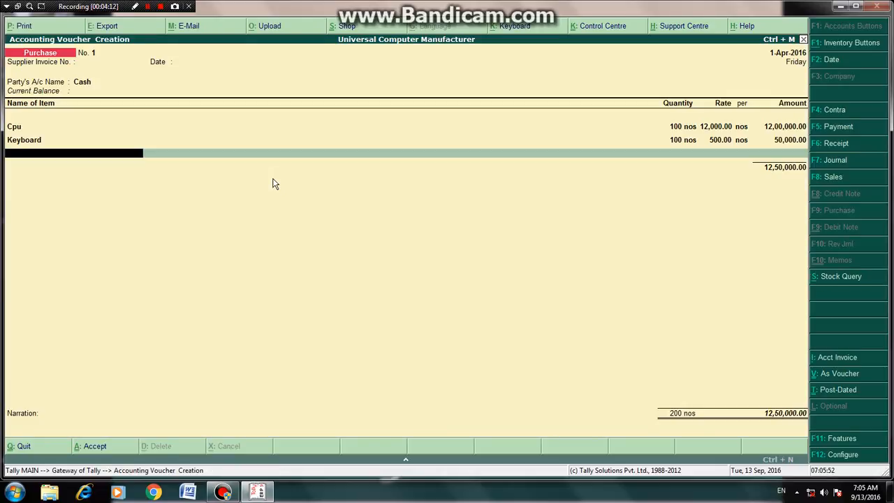
Step: Add Monitor from Row Material Godown with a quantity of 100
type("M")
key("Down")
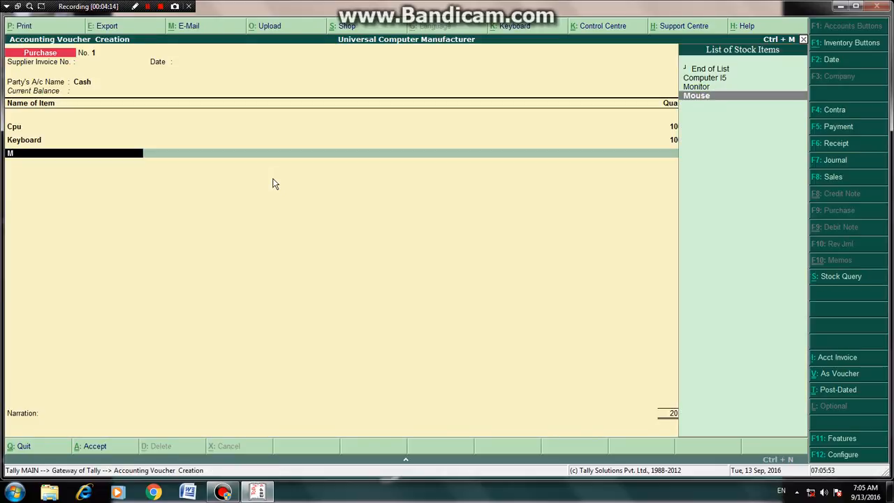
key("Up")
key("Return")
key("Return")
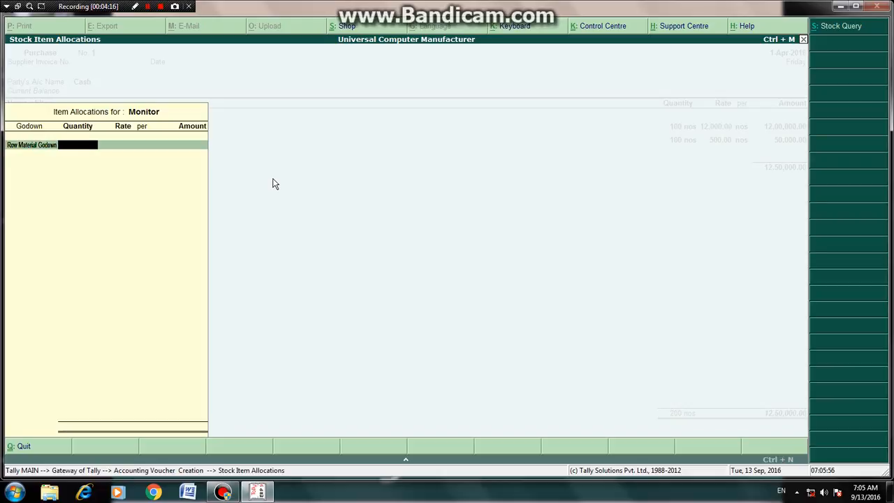
type("100")
key("Return")
key("Return")
key("Return")
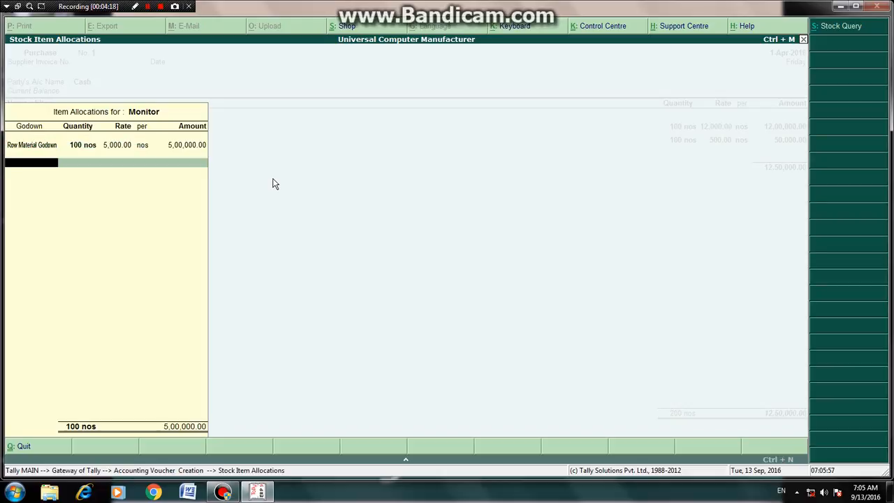
key("Return")
key("Return")
Step: Add Mouse from Row Material Godown with a quantity of 100
key("Return")
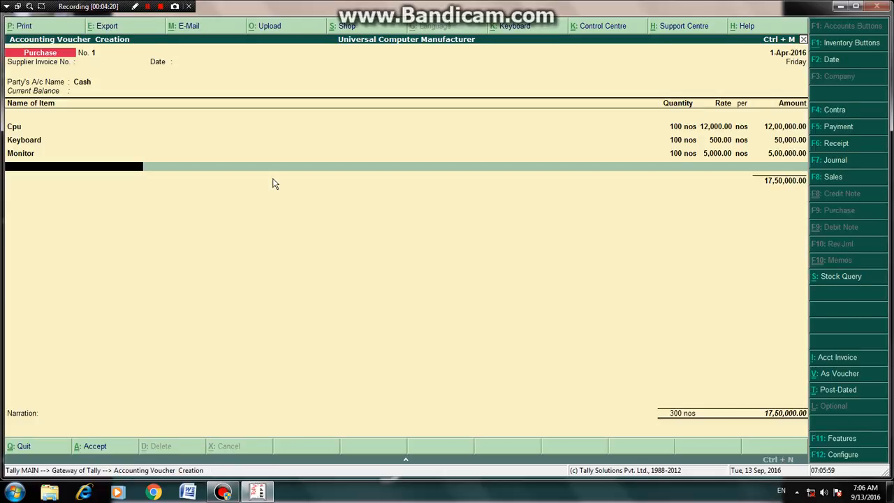
type("M")
key("Down")
key("Return")
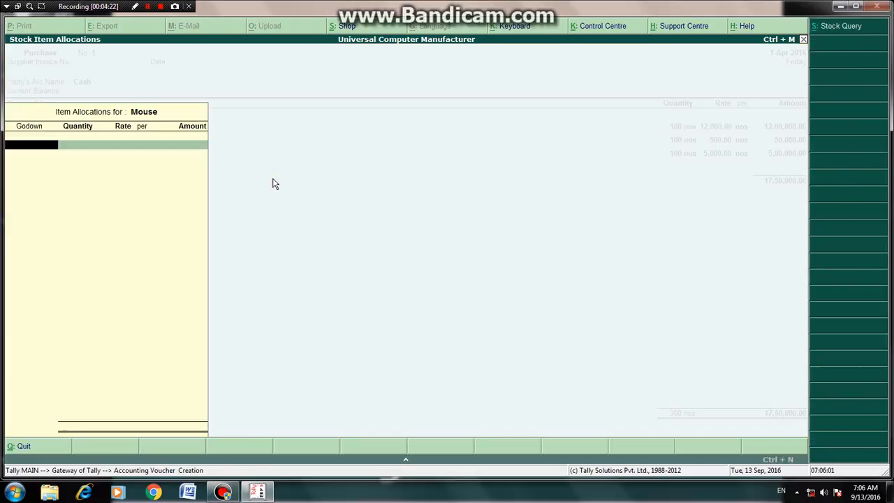
type("R")
key("Return")
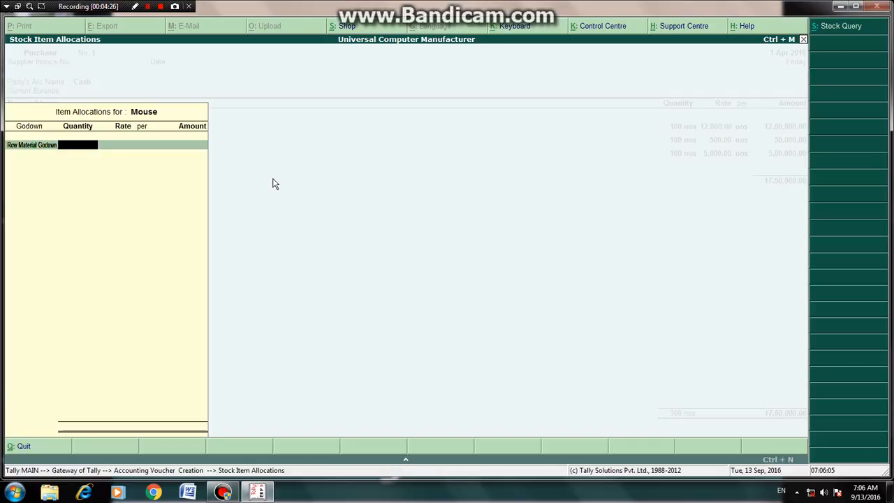
type("100")
key("Return")
key("Return")
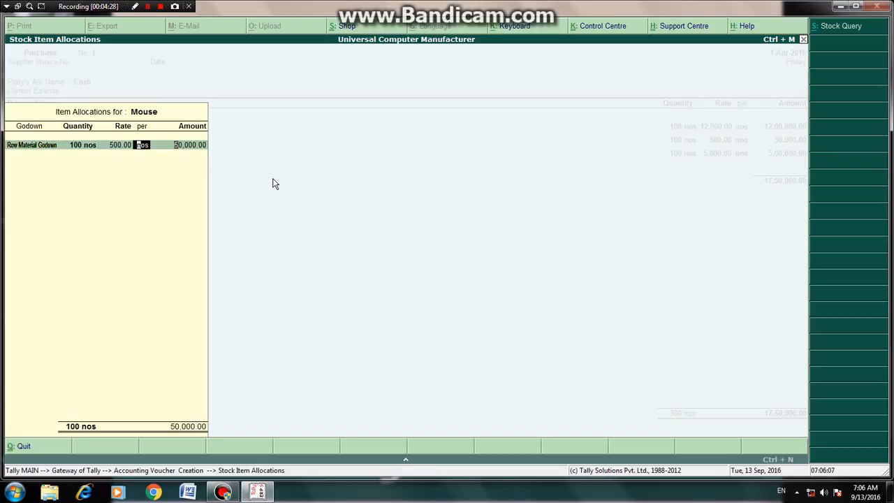
key("Return")
key("Return")
key("Return")
Step: End the item list and accept the purchase voucher
key("Return")
key("Return")
key("Return")
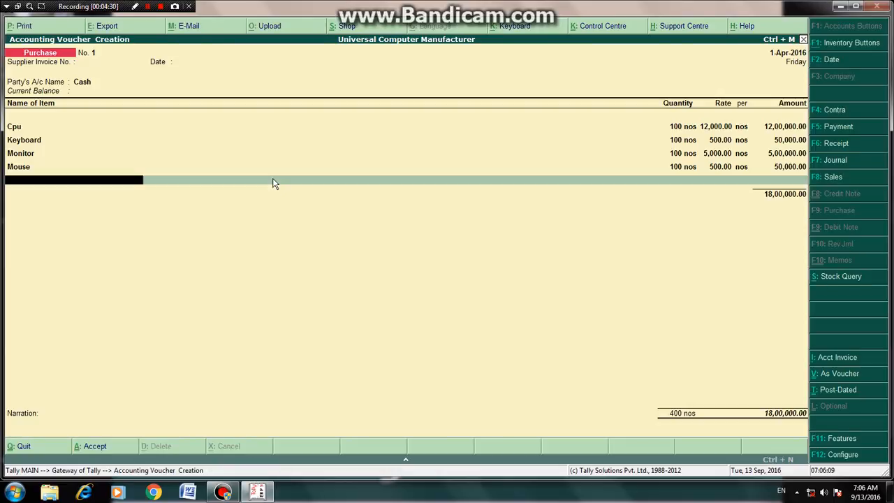
key("Return")
key("Return")
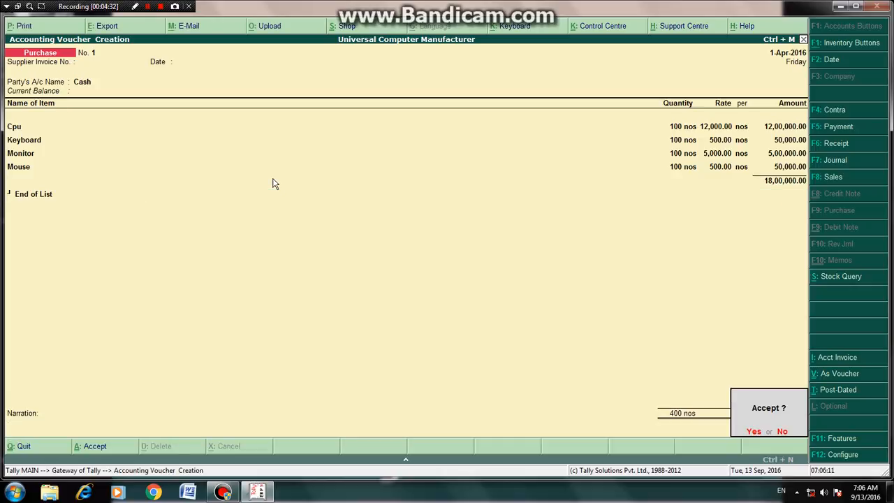
key("Return")
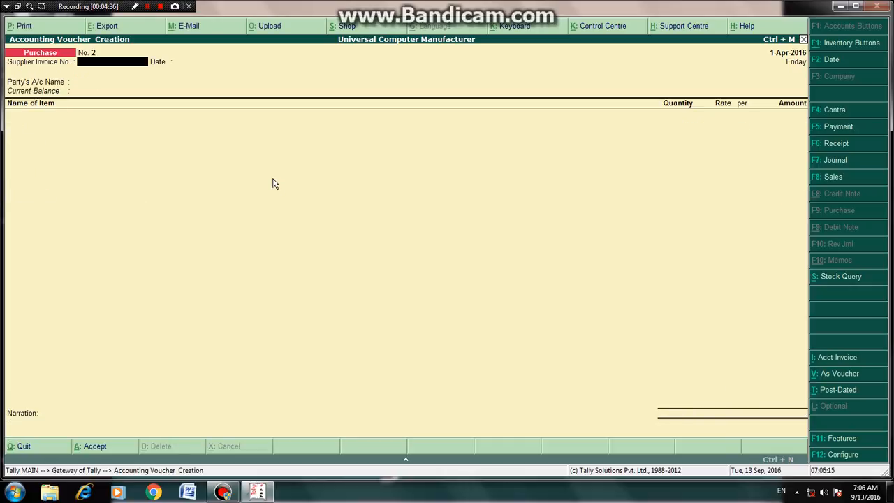
Step: Exit to the Gateway of Tally and open the Stock Query for Cpu
key("Escape")
key("Return")
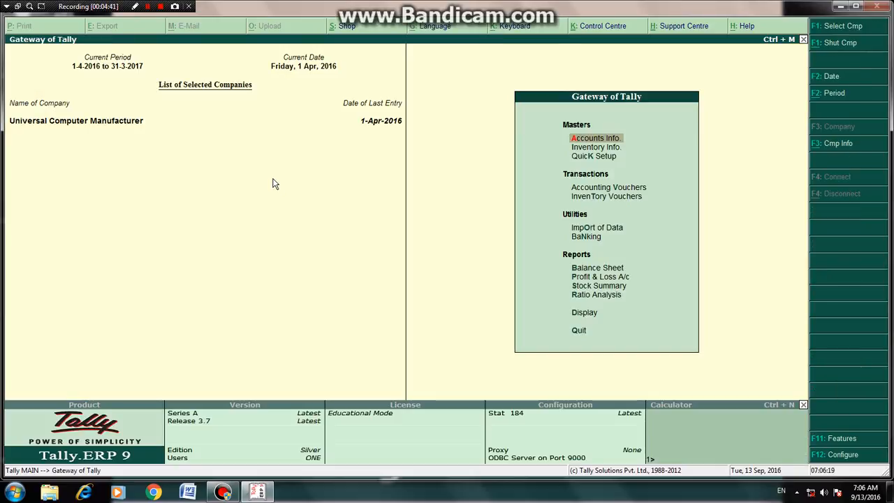
key("d")
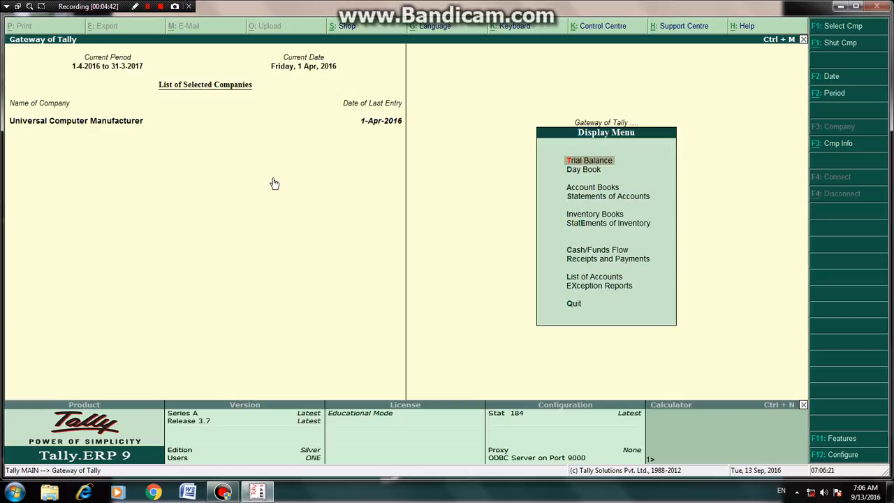
key("n")
key("t")
key("Down")
key("Down")
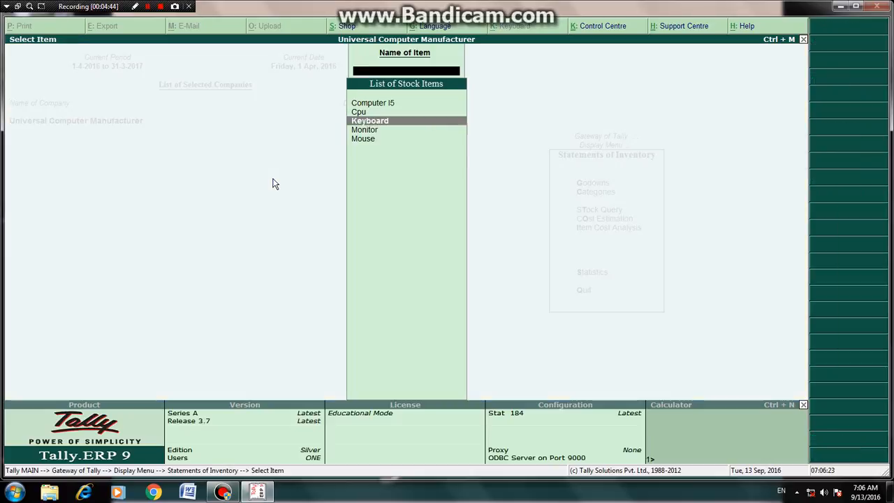
key("Up")
key("Return")
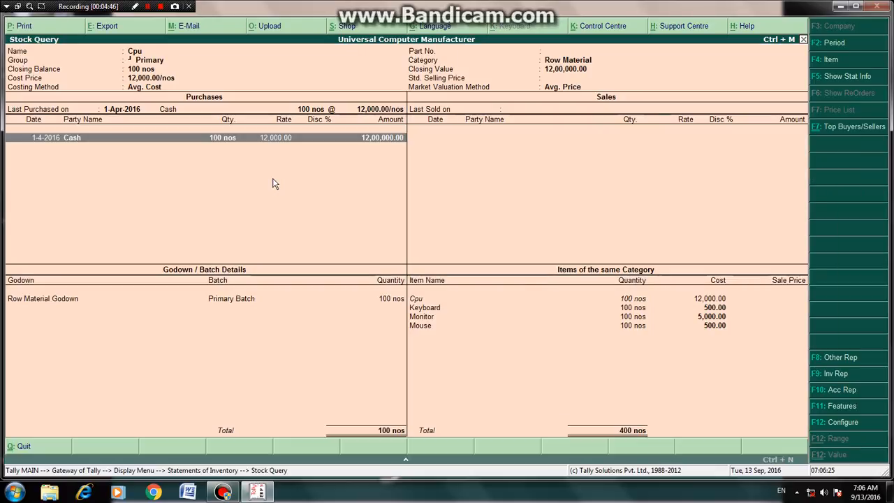
key("Down")
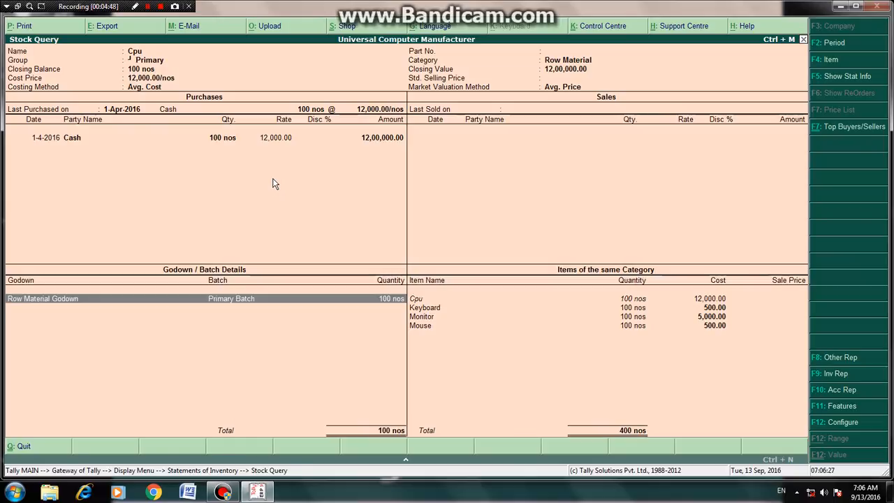
Step: Review the Stock Query for Keyboard and Monitor, then return to the Gateway of Tally
key("Escape")
key("Down")
key("Return")
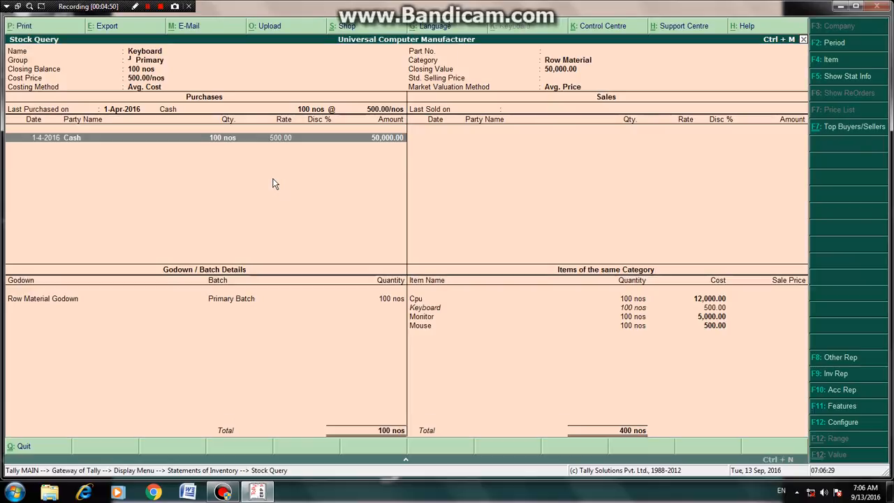
key("Down")
key("Escape")
key("Down")
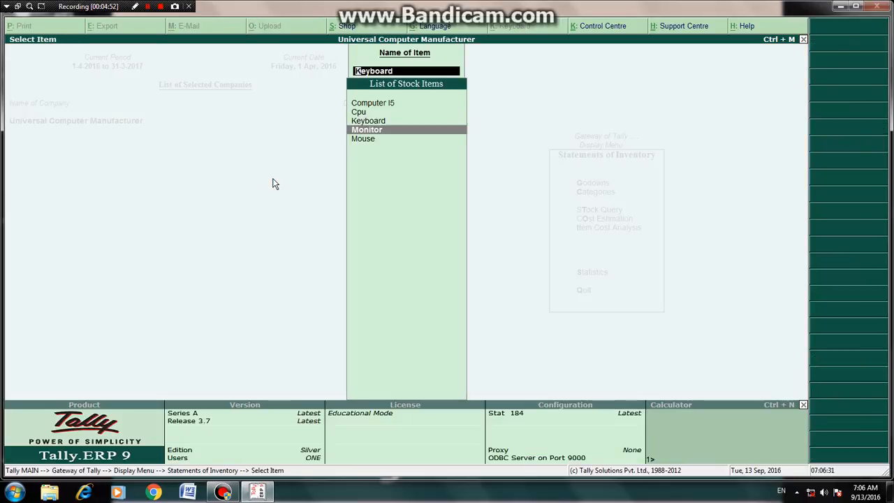
key("Return")
key("Escape")
key("Escape")
key("Escape")
key("Escape")
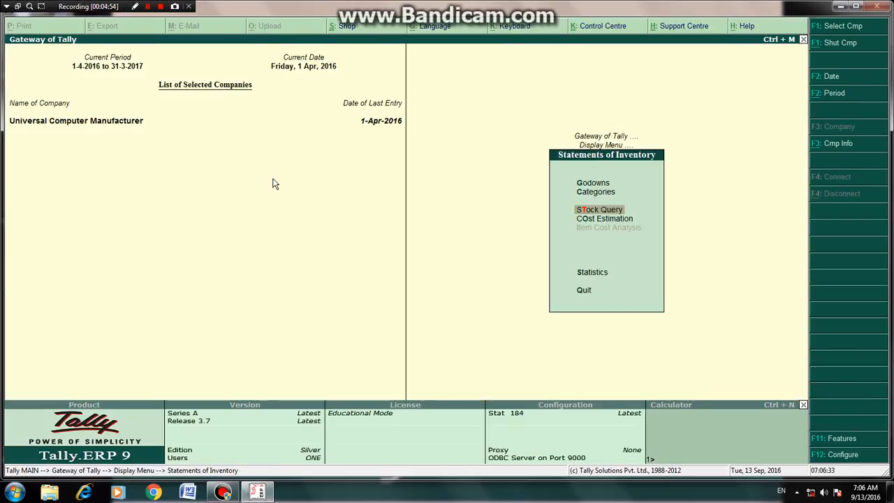
key("Up")
key("Up")
key("Up")
key("Up")
key("Up")
key("Up")
key("Up")
key("Up")
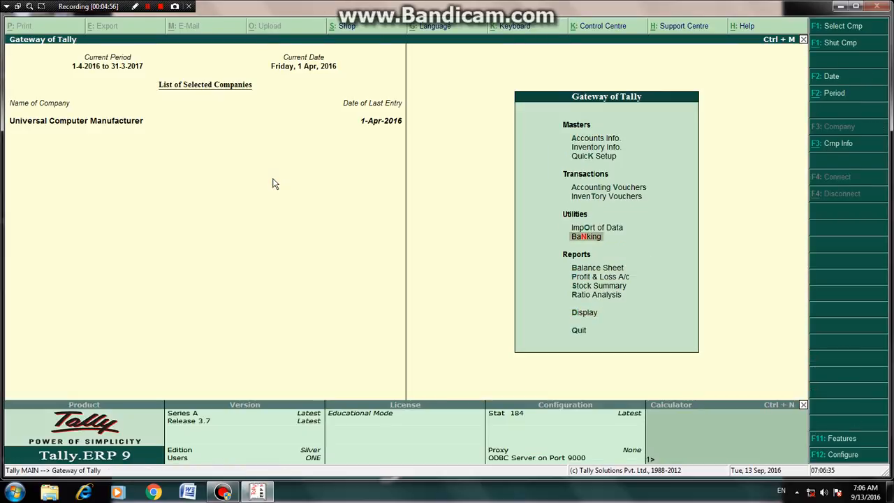
key("Return")
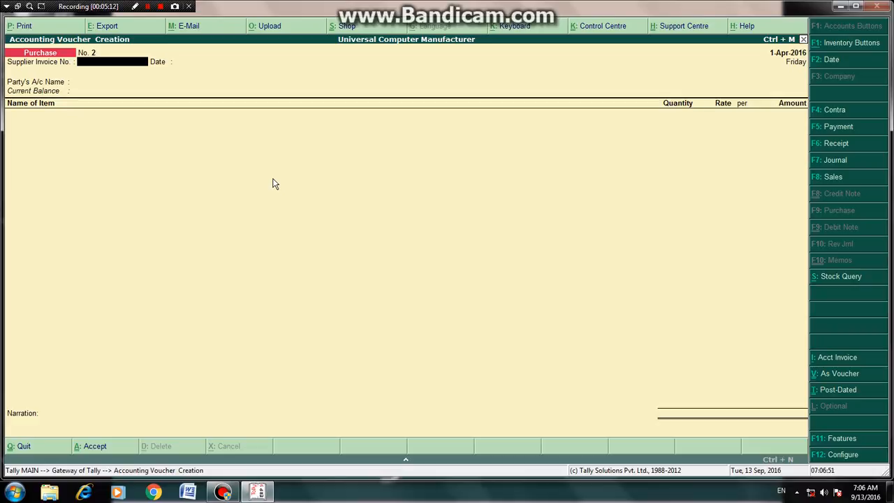
key("alt+F7")
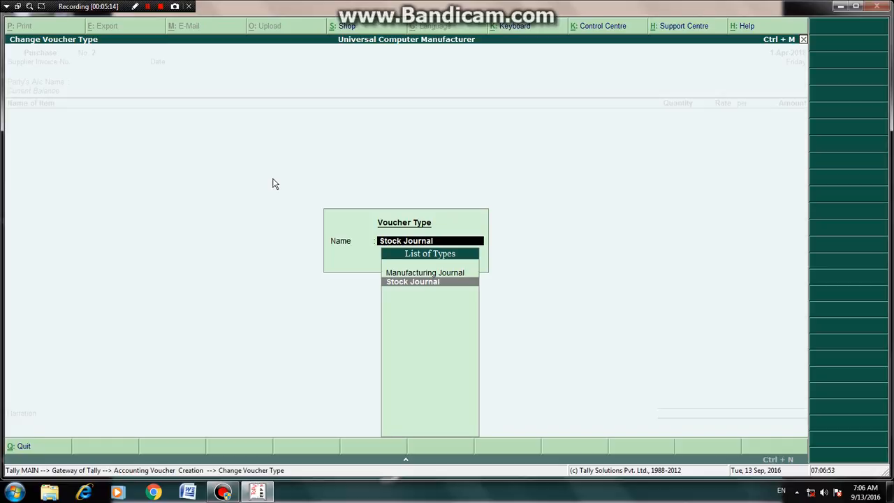
key("Up")
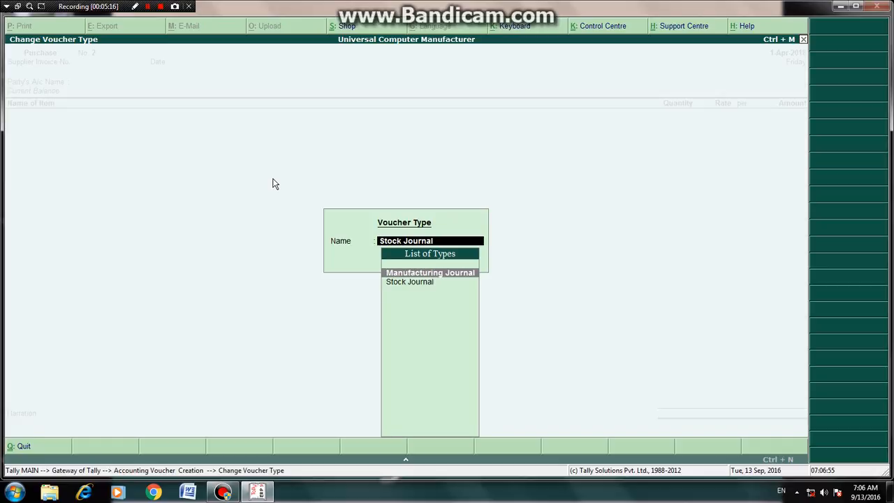
key("Return")
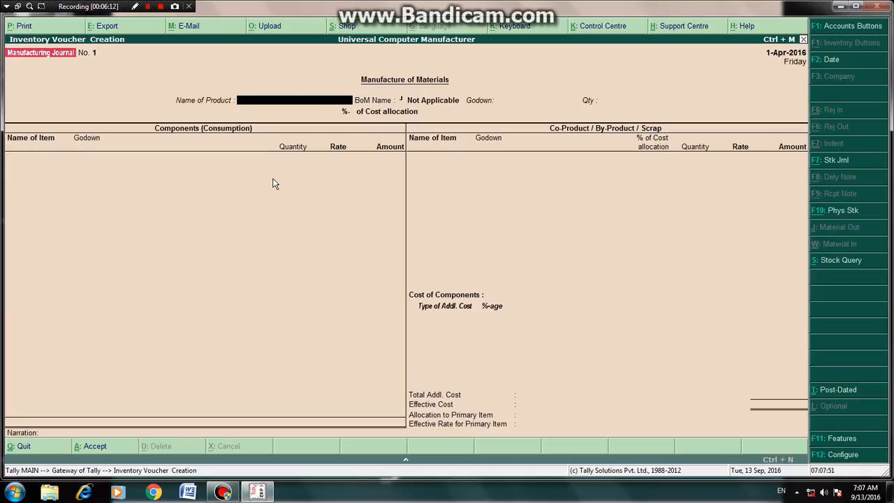
key("Escape")
key("Return")
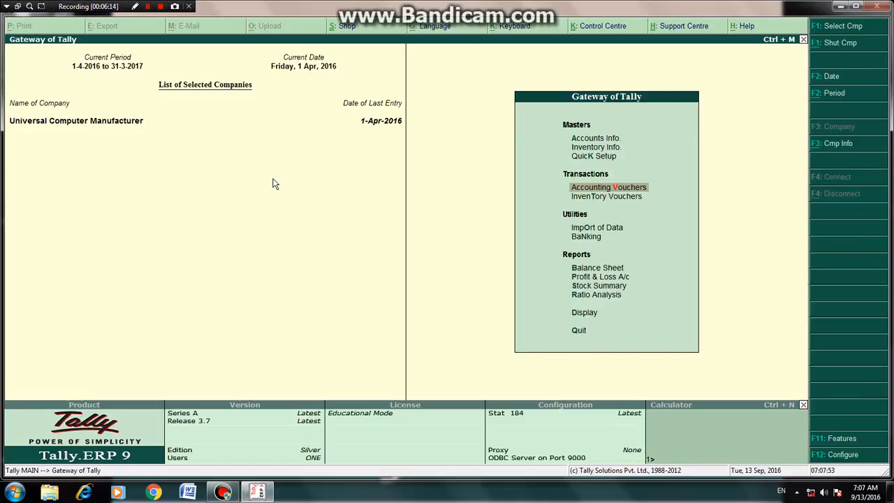
Step: Open a Manufacturing Journal voucher and set product Computer I5 in Finished Goods Godown with quantity 20
key("Return")
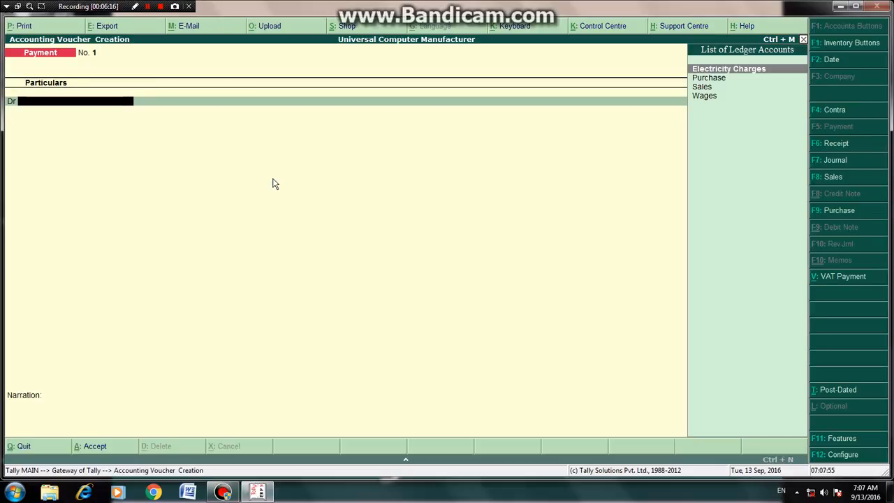
key("alt+F7")
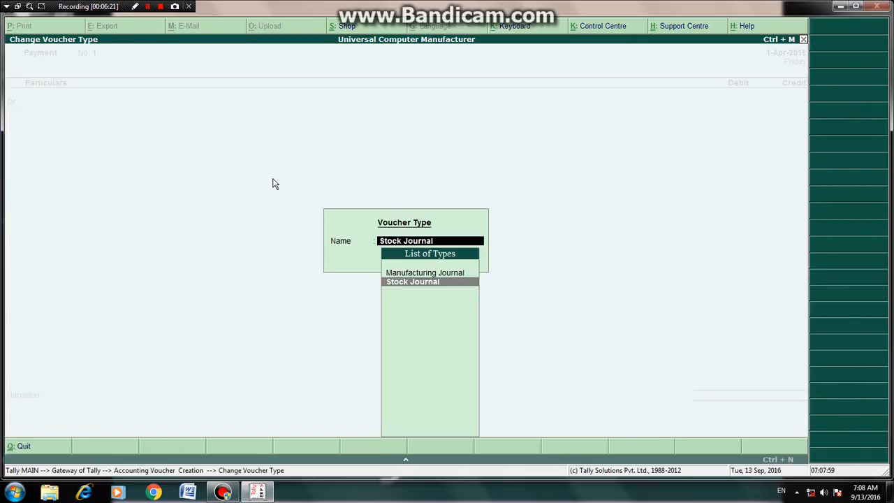
key("Up")
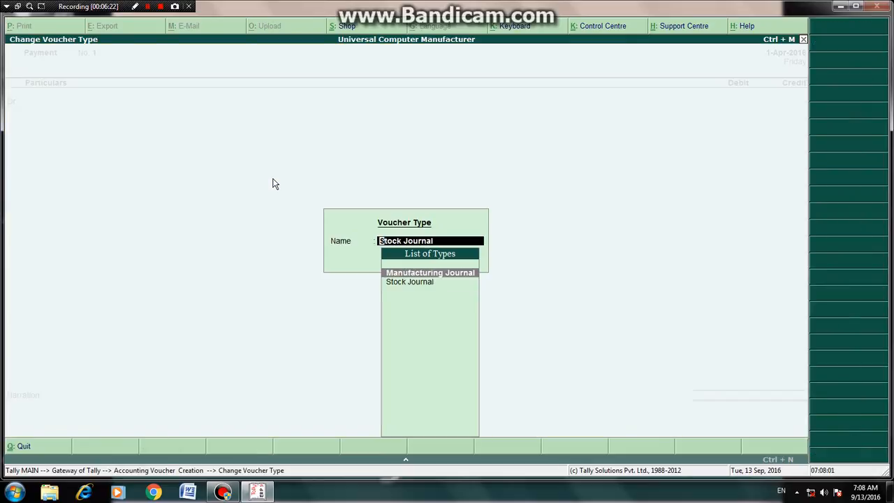
key("Return")
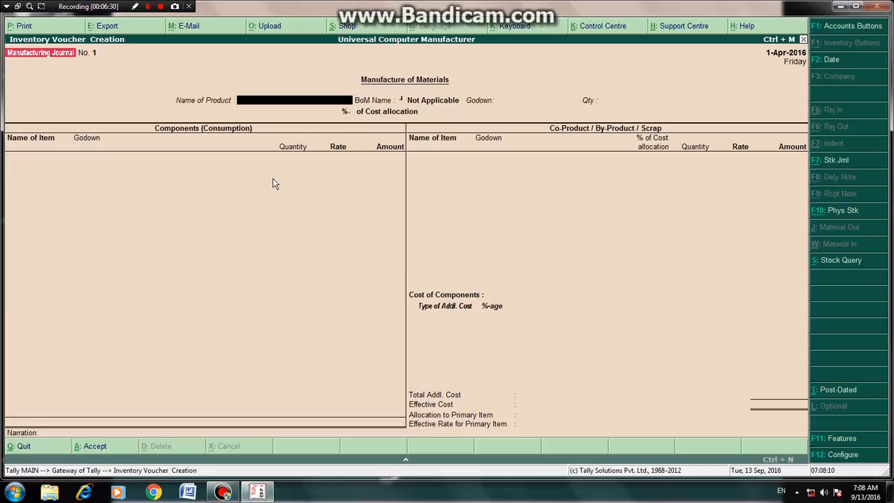
type("C")
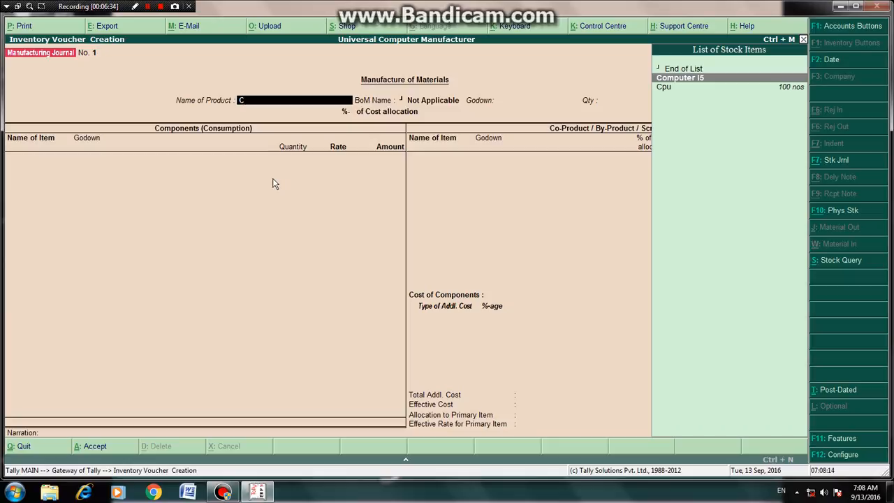
key("Return")
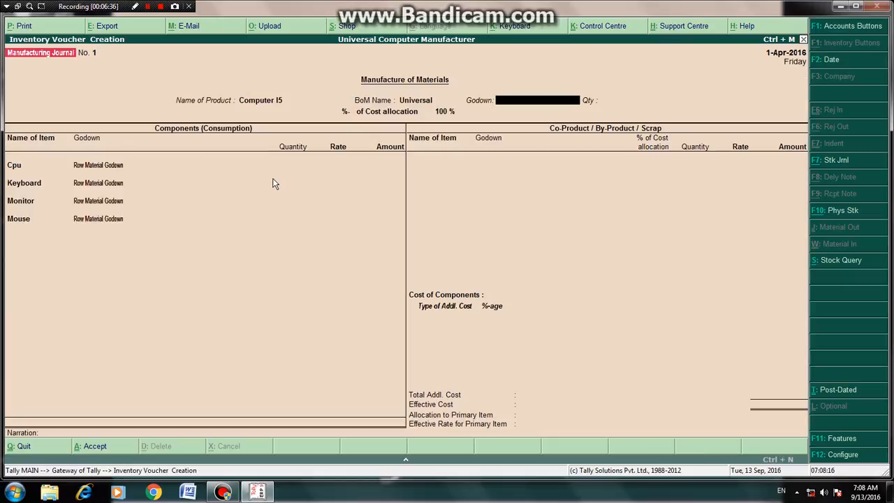
type("F")
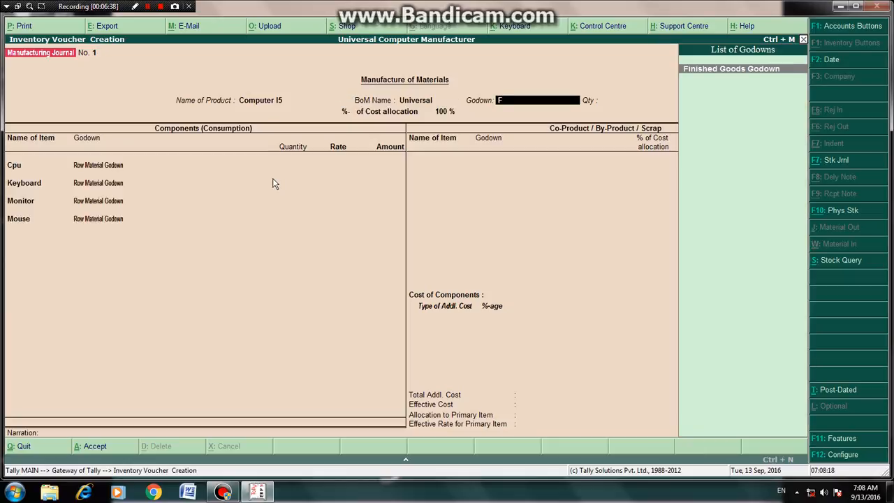
key("Return")
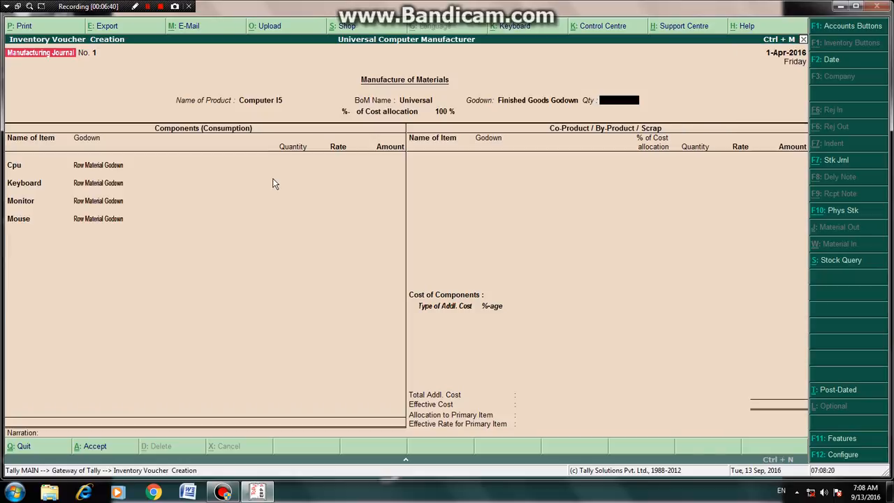
type("20")
key("Return")
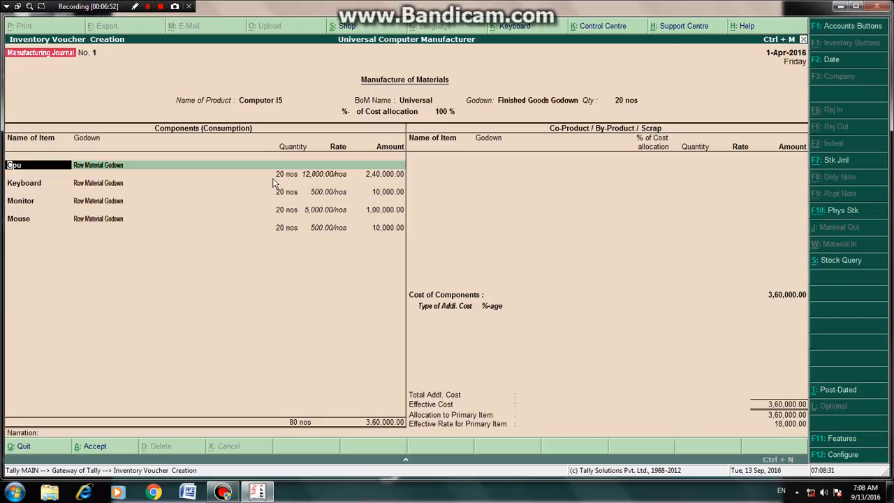
Step: Accept the Cpu, Keyboard, Monitor and Mouse component lines filled in from the bill of materials
key("Return")
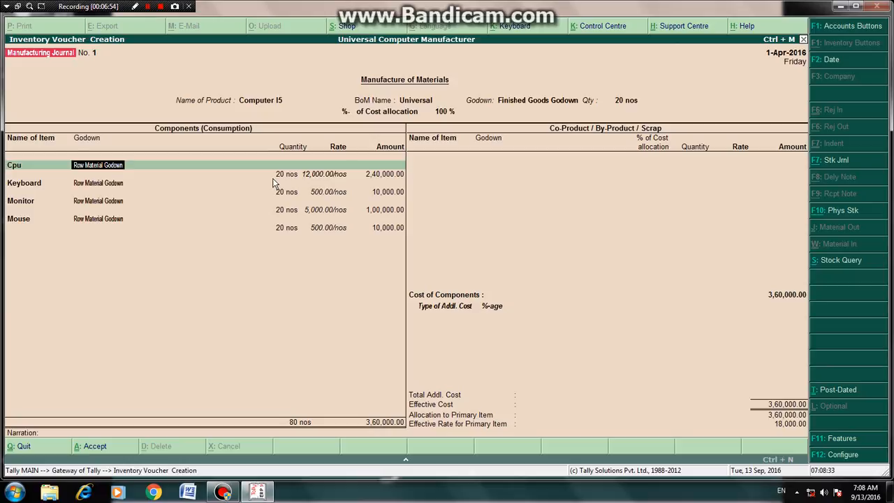
key("Return")
key("Return")
key("Return")
key("Return")
key("Return")
key("Return")
key("Return")
key("Return")
key("Return")
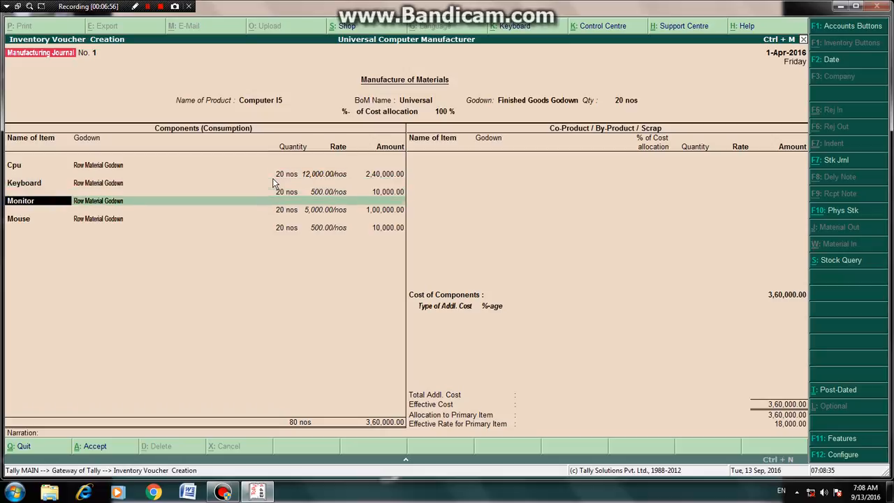
key("Return")
key("Return")
key("Return")
key("Return")
key("Return")
key("Return")
key("Return")
key("Return")
key("Return")
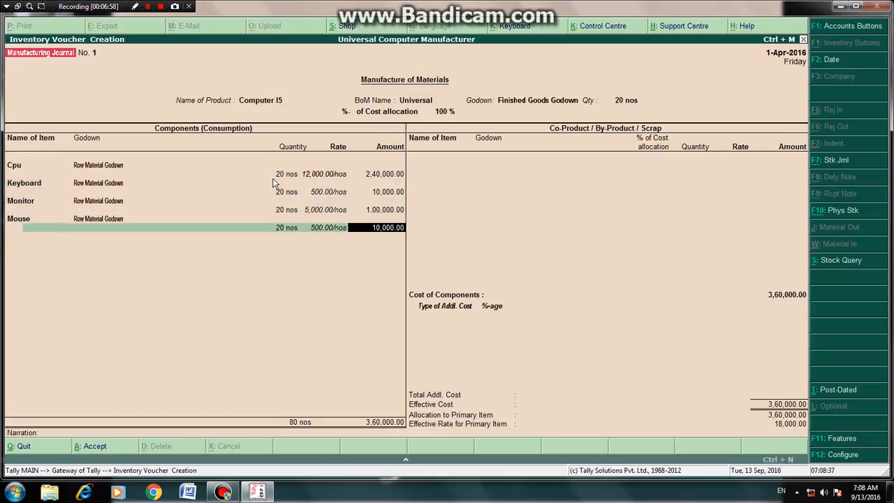
key("Return")
key("Return")
key("Return")
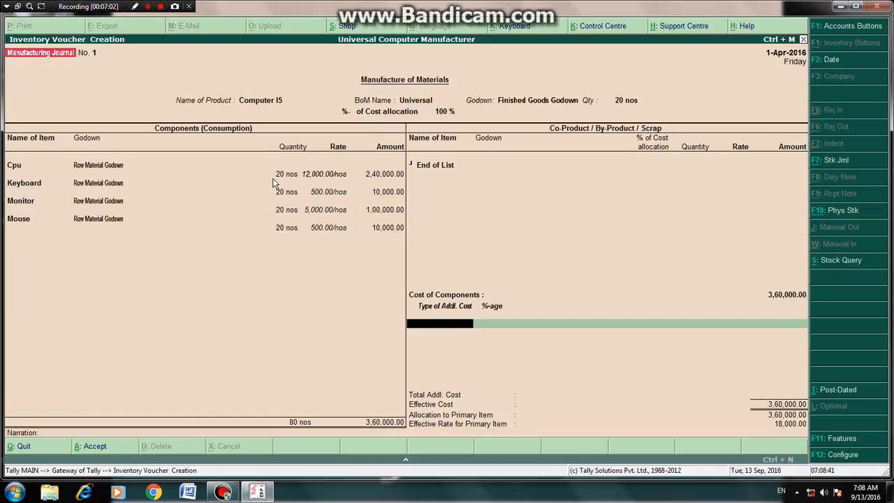
Step: Add additional costs of Wages 3000 and Electricity Charges 2000 to the manufacturing journal
type("W")
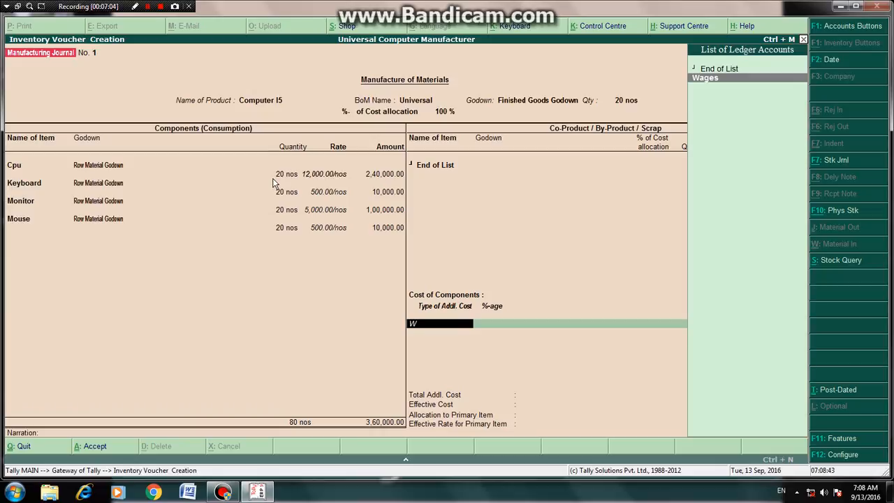
key("Return")
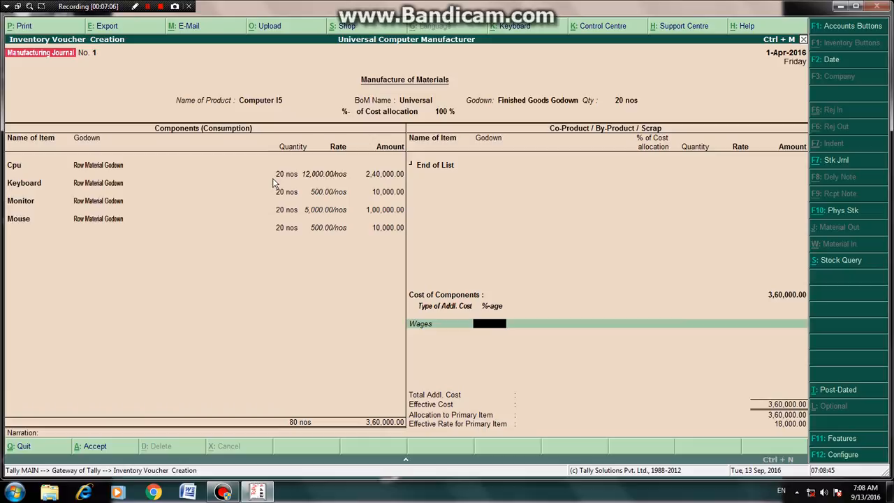
key("Return")
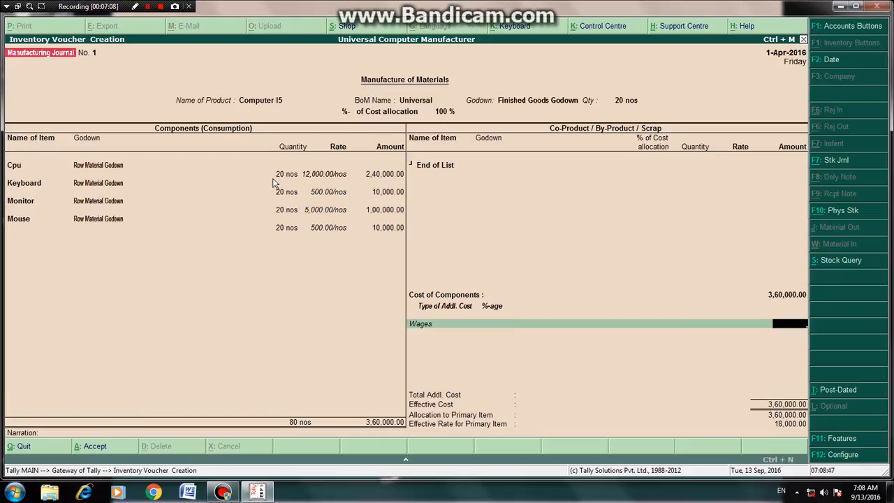
type("3000")
key("Return")
type("E")
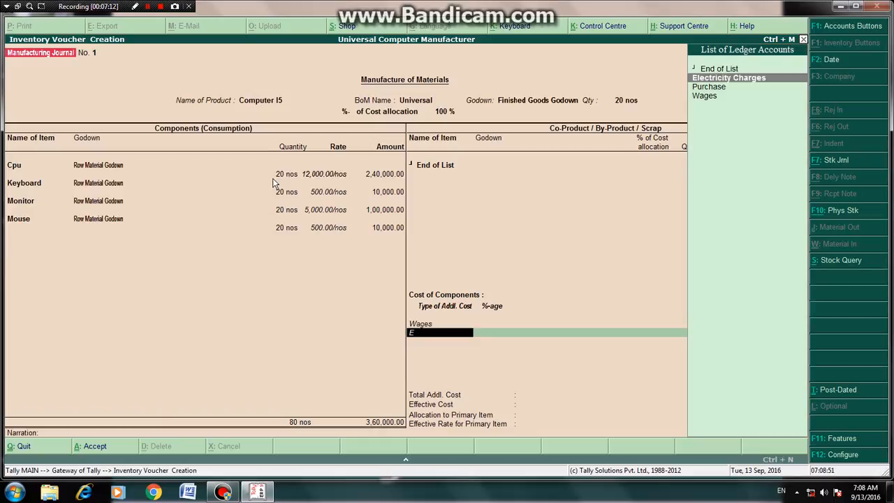
key("Return")
key("Return")
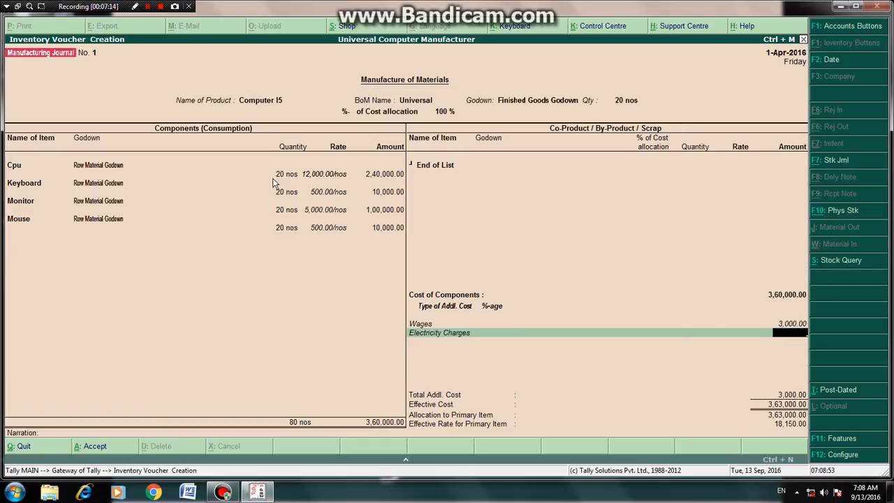
type("2000")
key("Return")
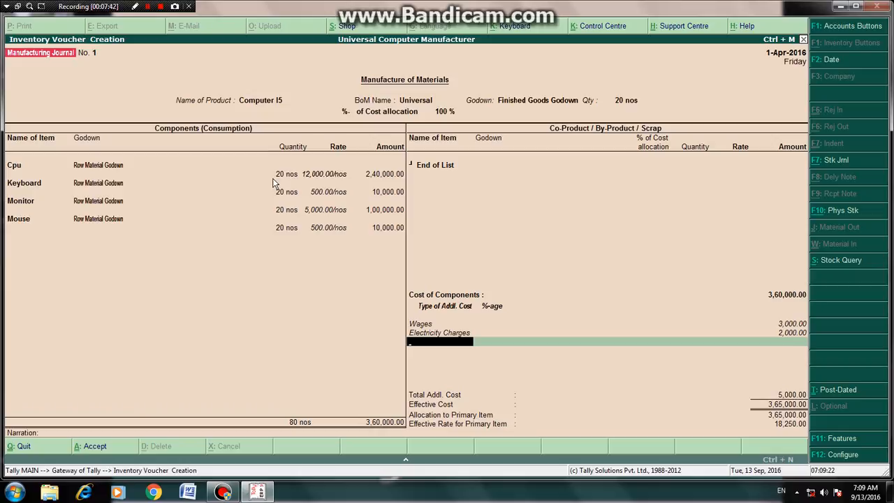
Step: End the additional cost list and accept the manufacturing journal voucher
key("Return")
key("Return")
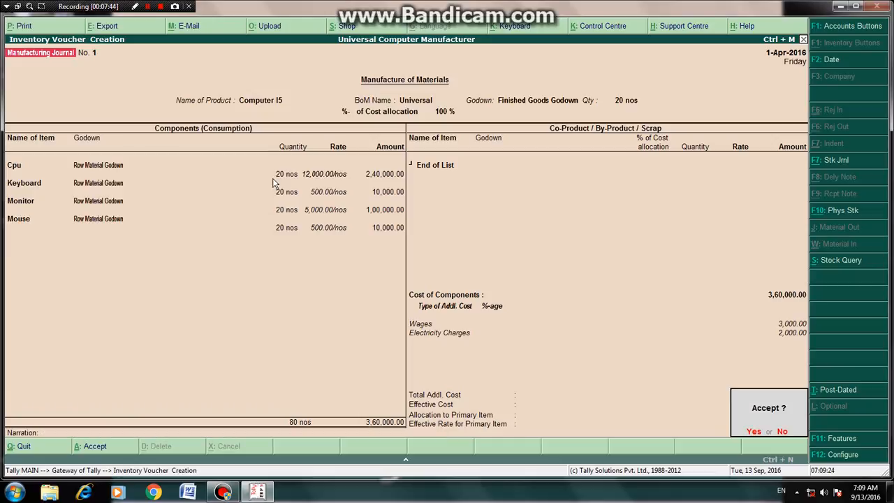
key("Return")
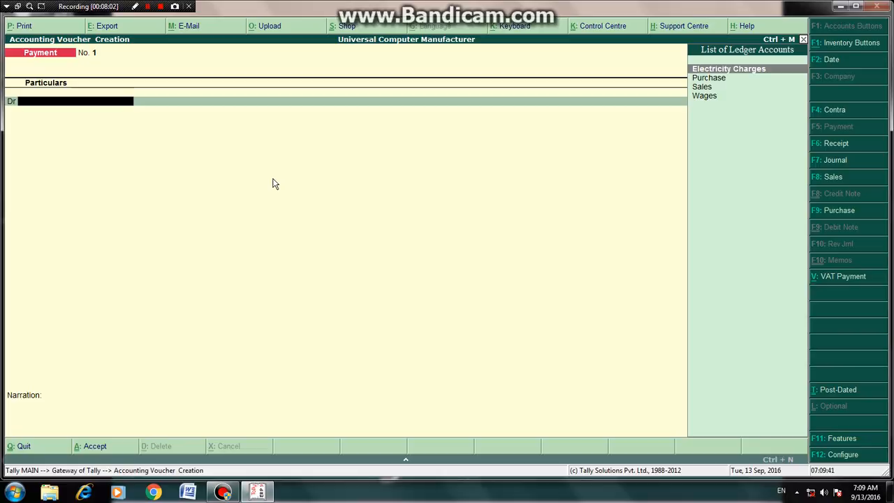
Step: Switch to a Sales voucher, select Cash as the party and pass through the party details
key("F8")
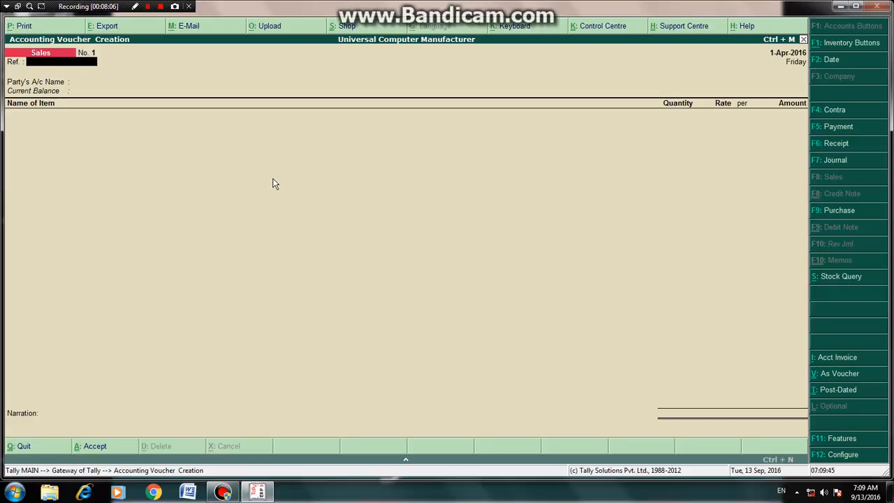
key("Return")
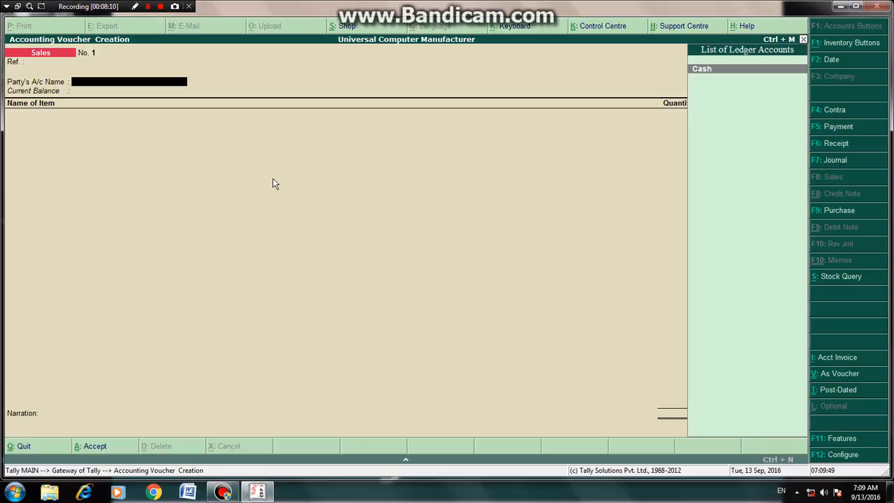
key("Return")
key("Return")
key("Return")
key("Return")
key("Return")
key("Return")
key("Return")
key("Return")
key("Return")
key("Return")
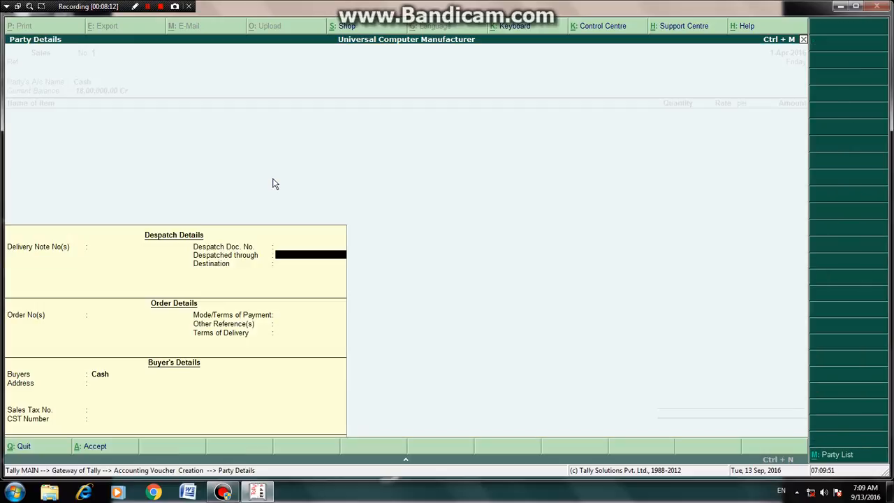
key("Return")
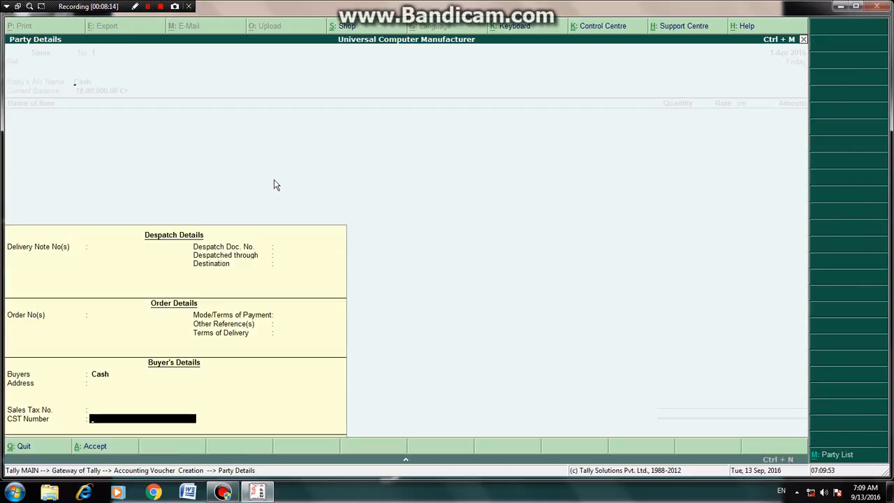
key("Return")
Step: Add Computer I5 to the sale from Finished Goods Godown with a quantity of 10
type("Co")
key("Return")
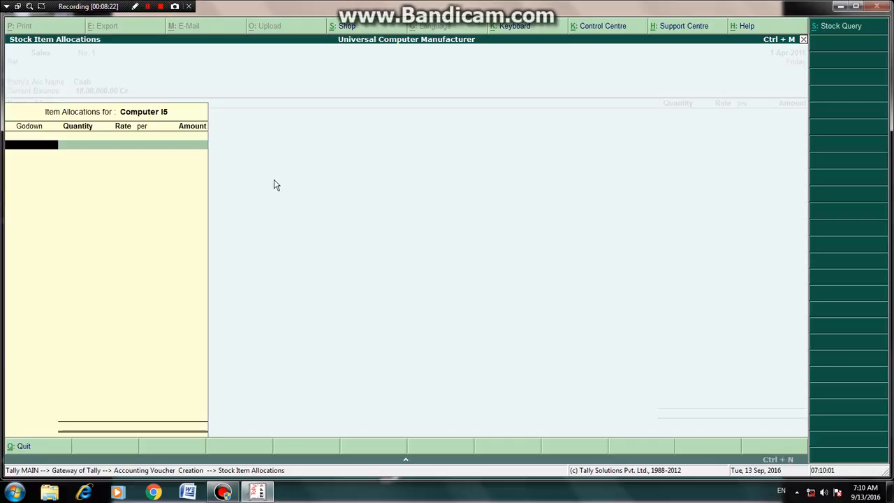
type("F")
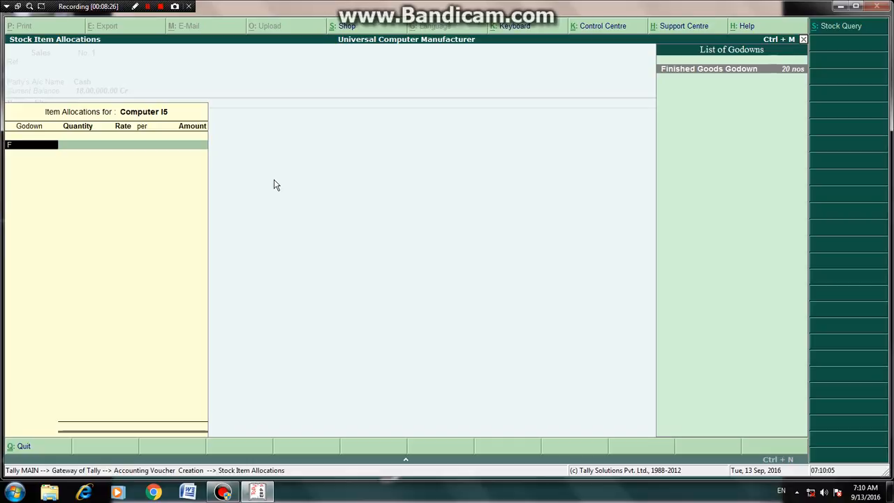
key("Return")
type("10")
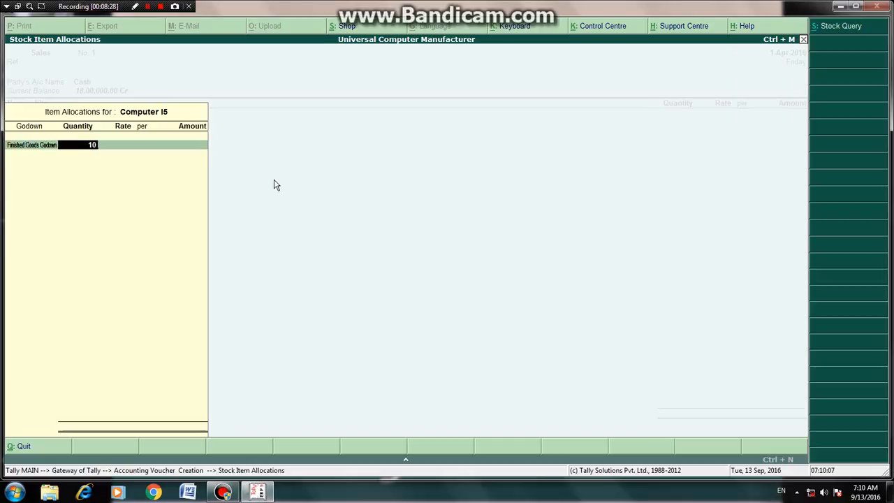
key("Return")
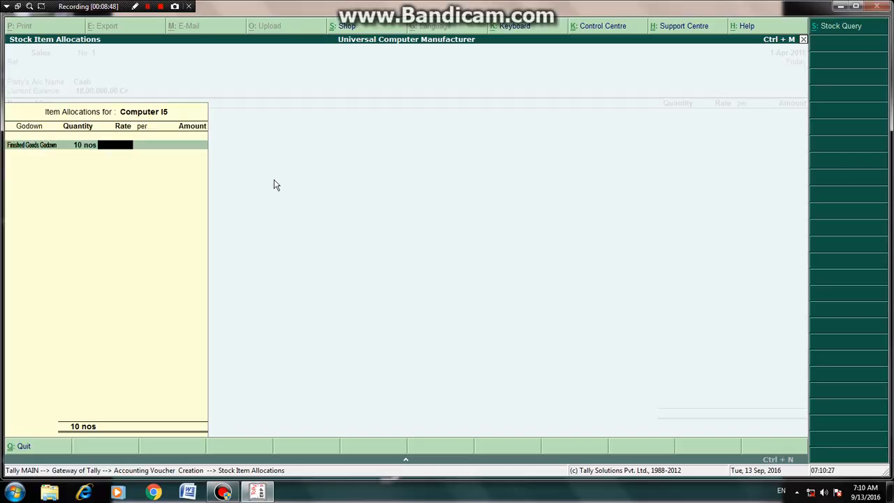
Step: Set the rate of Computer I5 to 25,000 per nos and close the godown allocation
type("25,")
type("00")
type("0")
key("Return")
key("Return")
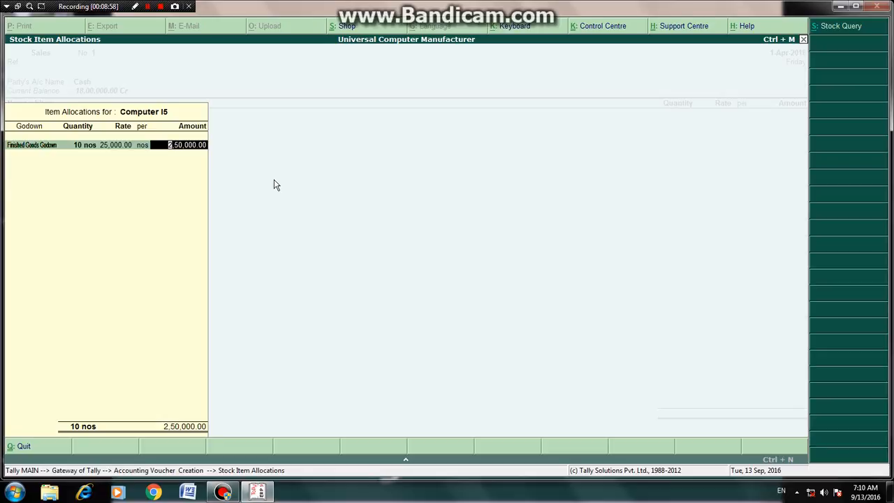
key("Return")
Step: End the item list, accept the sales voucher, and minimize the Tally window
key("Return")
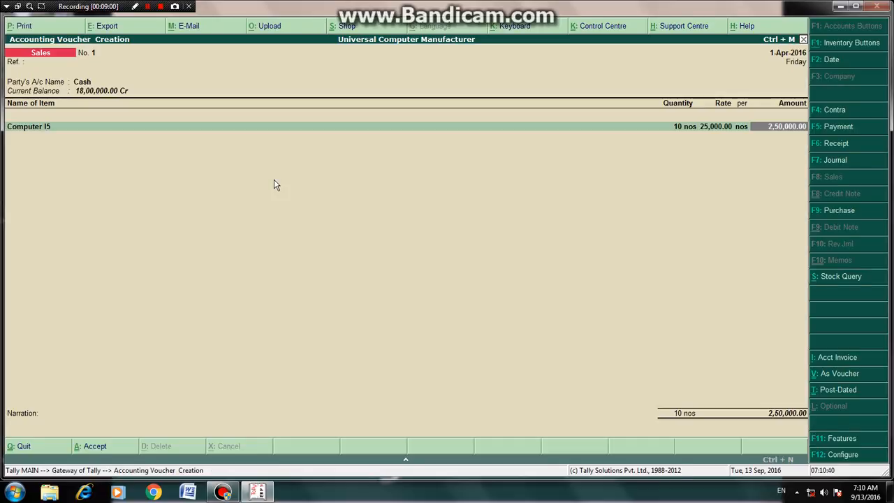
key("Return")
key("Return")
key("Return")
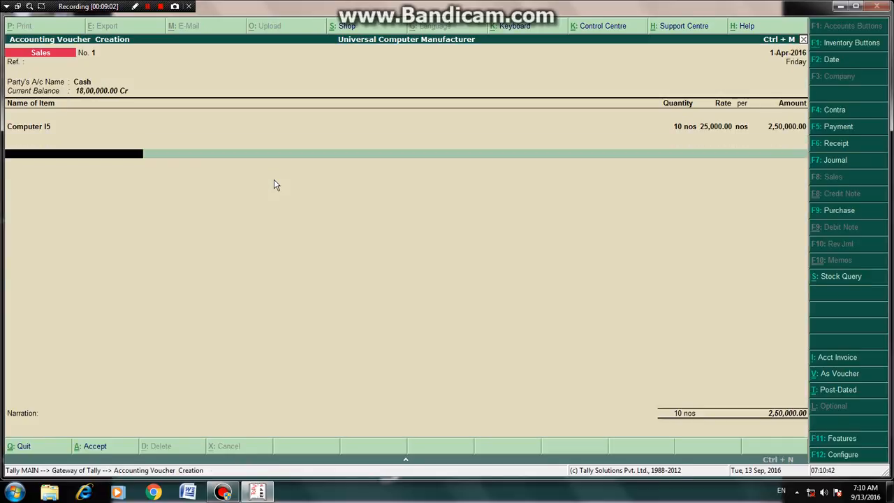
key("Return")
key("Return")
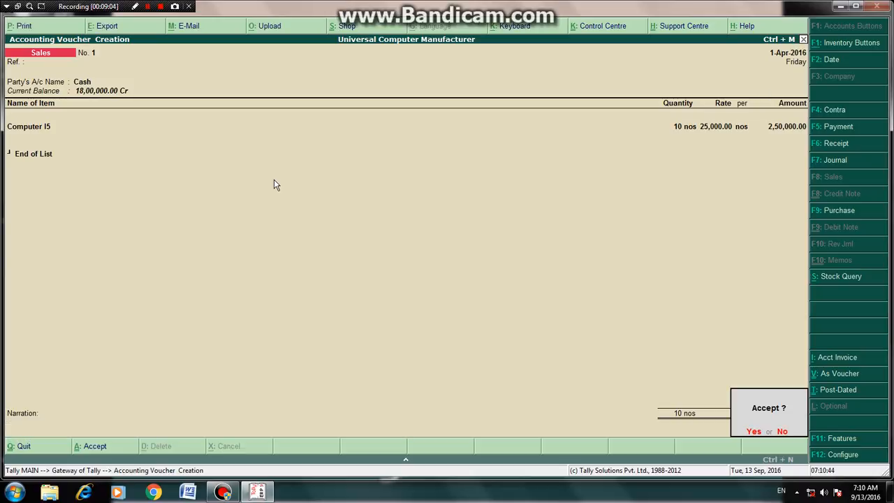
key("Return")
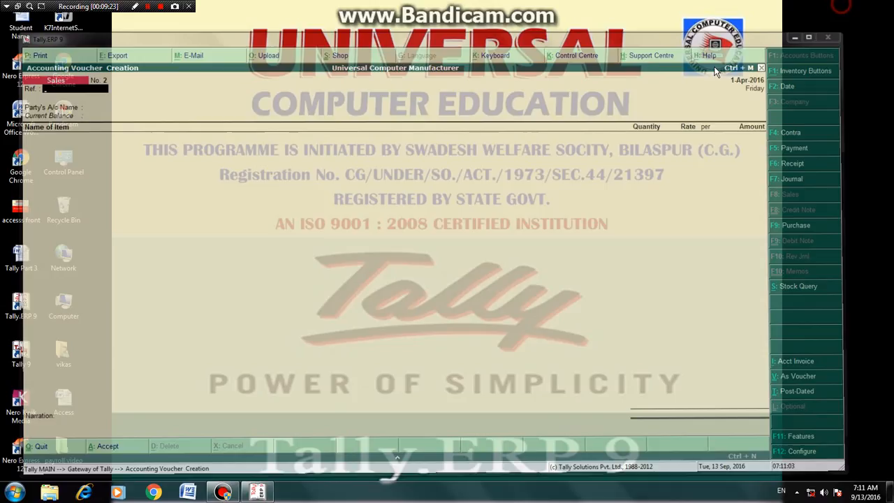
left_click(841, 5)
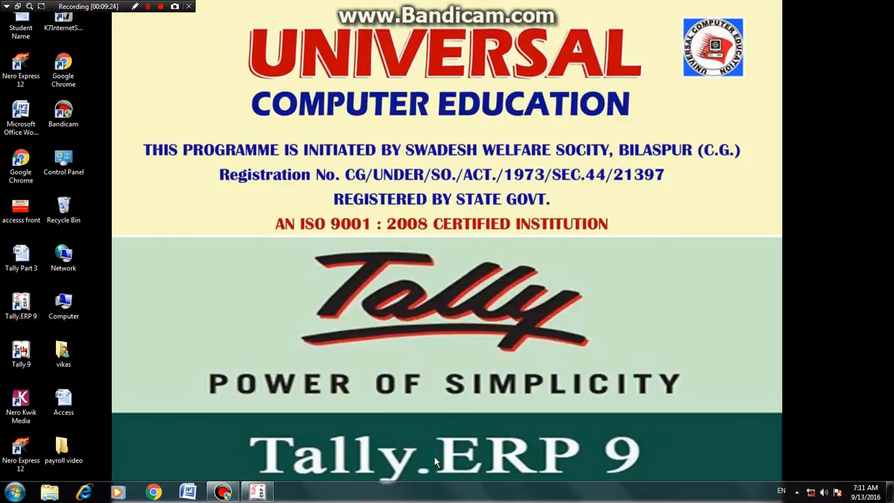